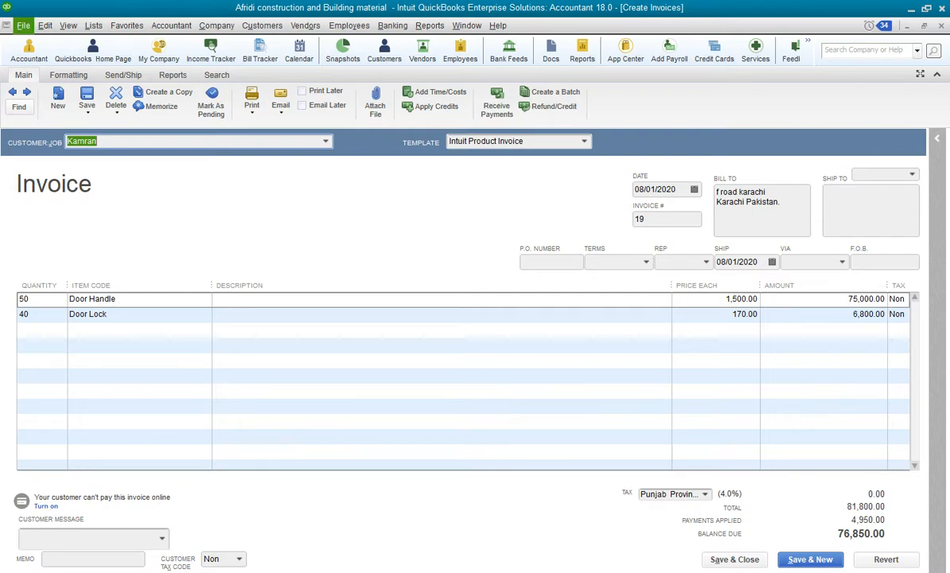
{"action": "key", "text": "alt+n"}
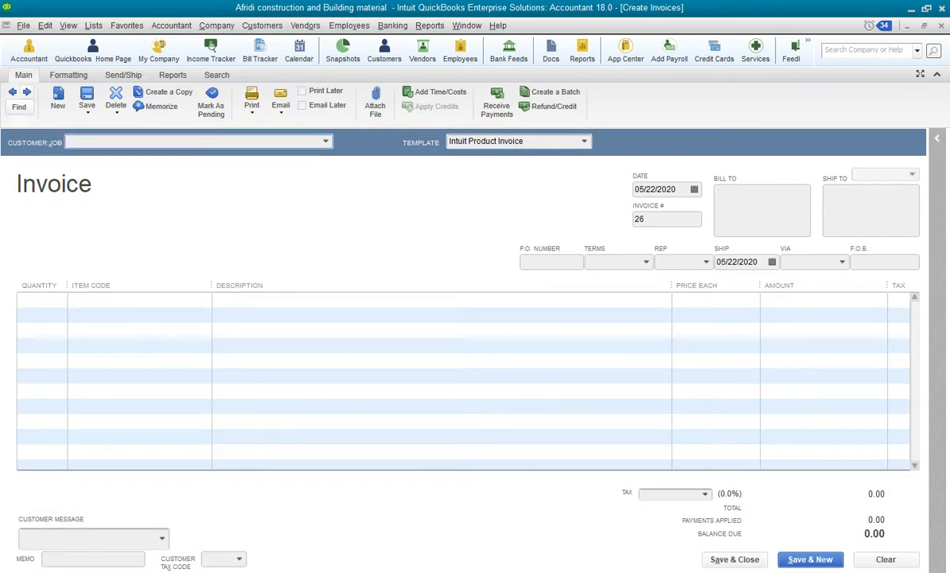
{"action": "key", "text": "alt+p"}
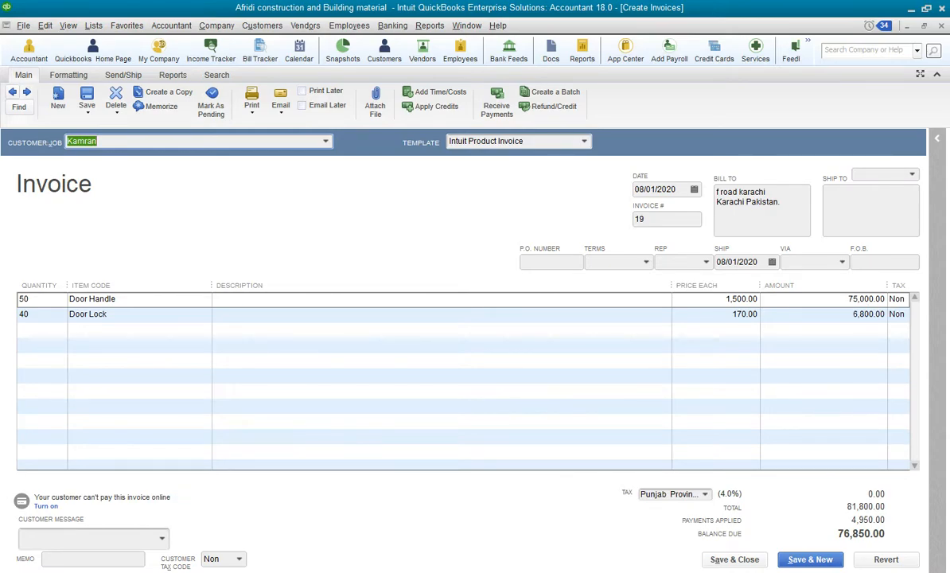
{"action": "key", "text": "alt+n"}
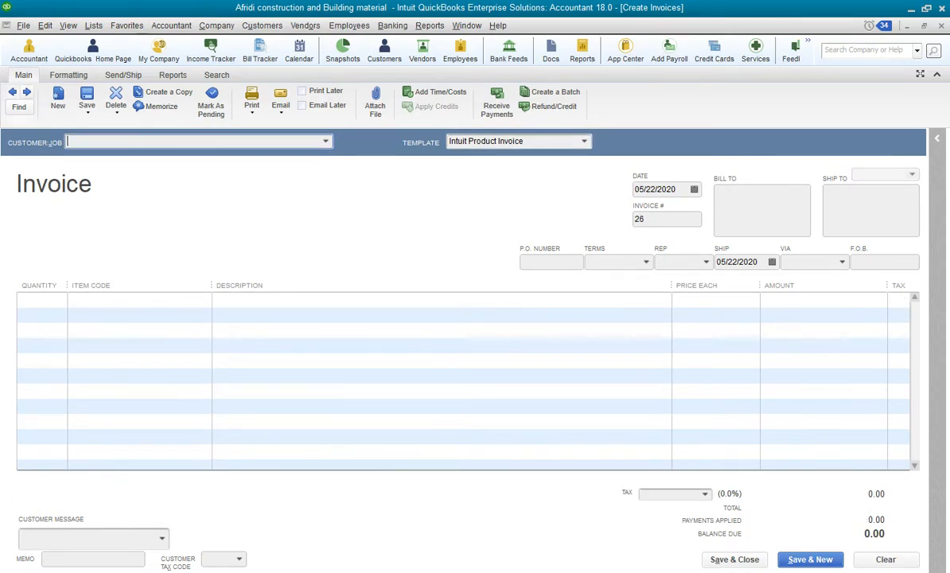
{"action": "key", "text": "alt+Down"}
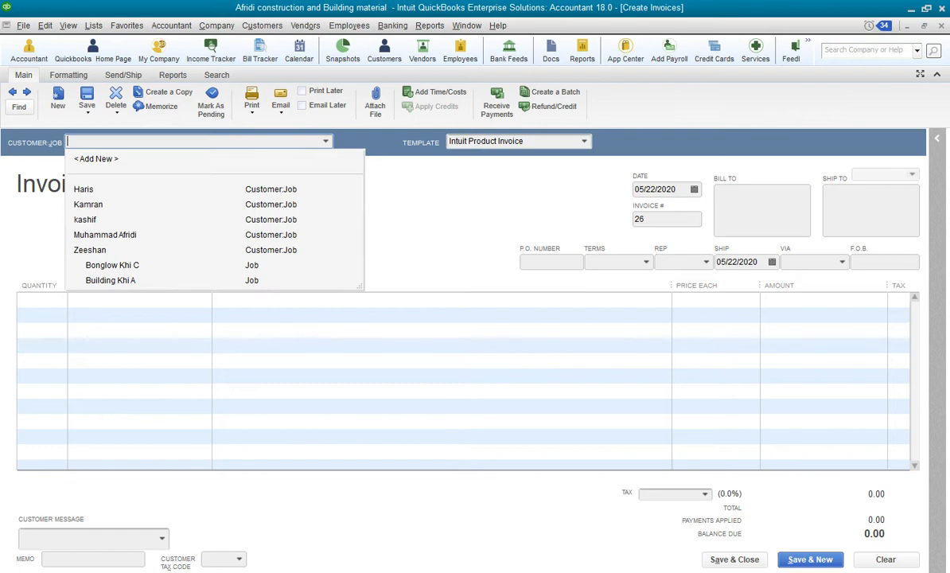
{"action": "left_click", "coordinate": [105, 235]}
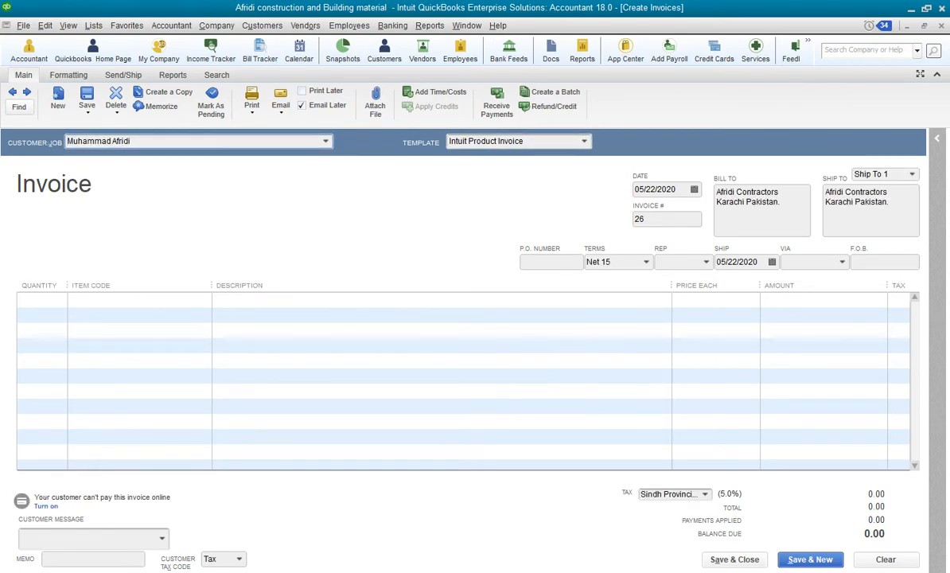
{"action": "key", "text": "Tab"}
{"action": "key", "text": "Tab"}
{"action": "key", "text": "Tab"}
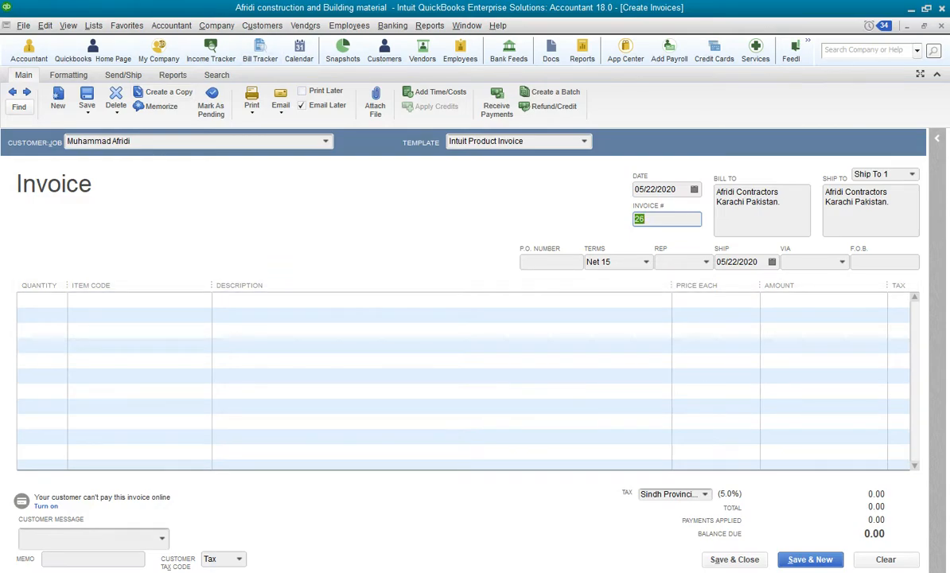
{"action": "key", "text": "Escape"}
{"action": "left_click", "coordinate": [474, 185]}
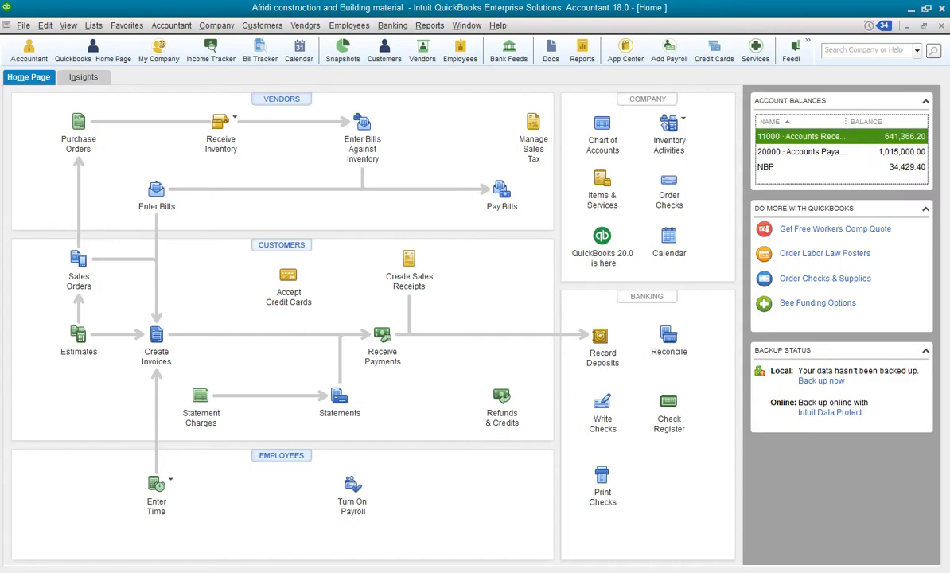
Open the Customer Center, select the Afridi Contractors customer and create a new invoice for it
{"action": "key", "text": "ctrl+j"}
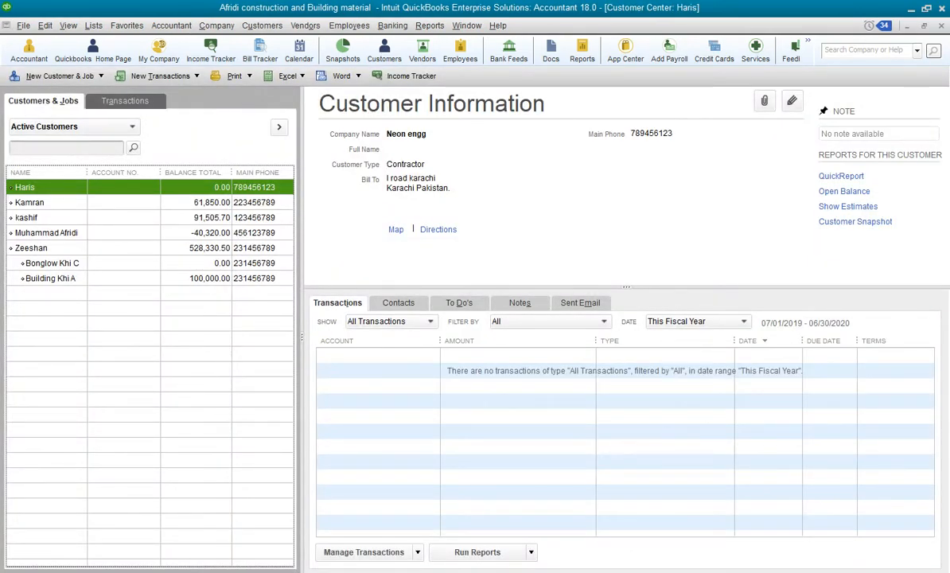
{"action": "left_click", "coordinate": [48, 233]}
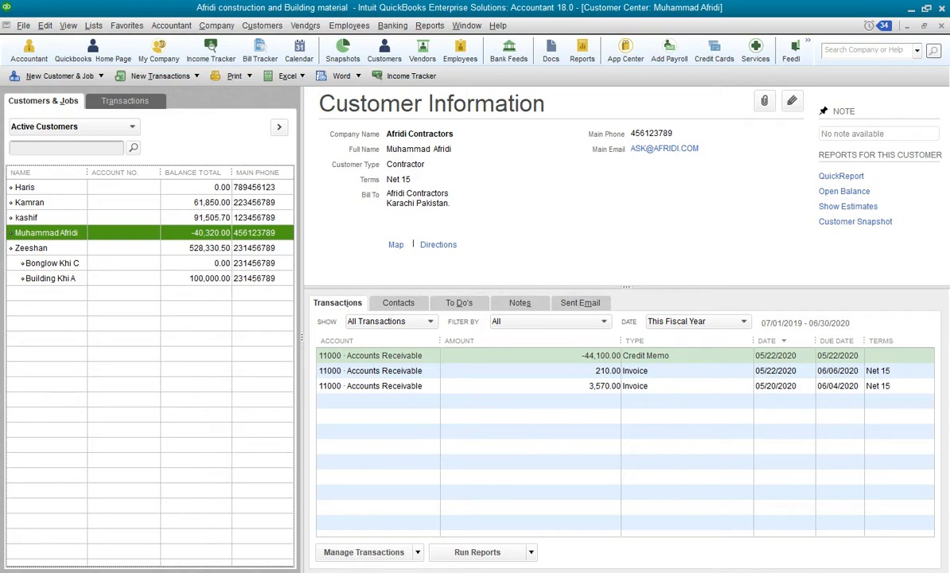
{"action": "right_click", "coordinate": [55, 233]}
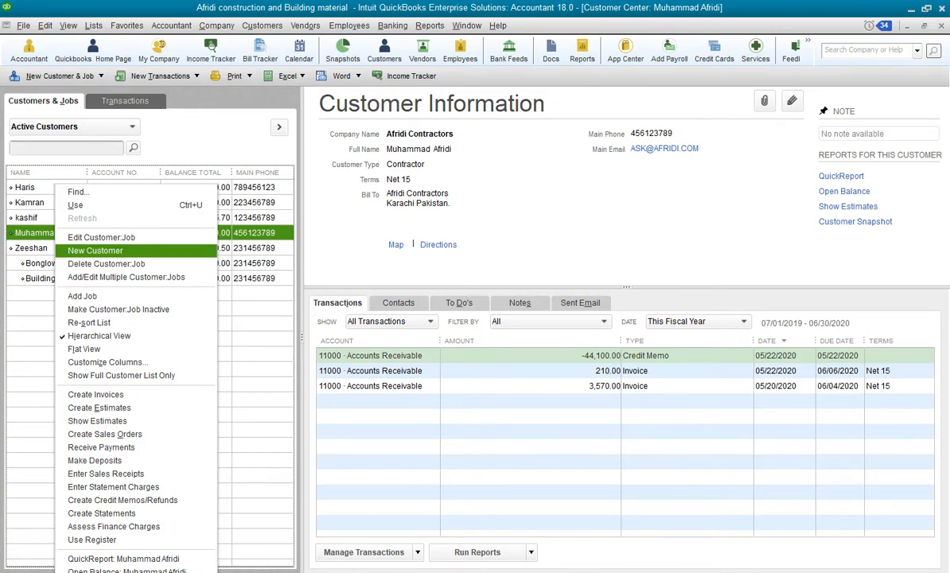
{"action": "key", "text": "Return"}
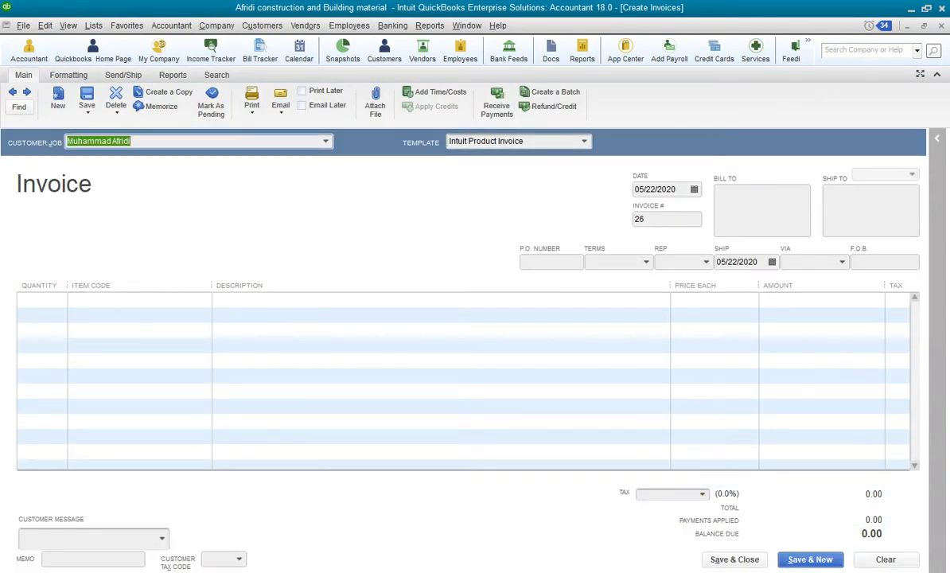
Add an invoice line item of quantity 20 for Cement Grad A and move to the next row
{"action": "key", "text": "Tab"}
{"action": "key", "text": "Tab"}
{"action": "key", "text": "Tab"}
{"action": "key", "text": "Tab"}
{"action": "key", "text": "Tab"}
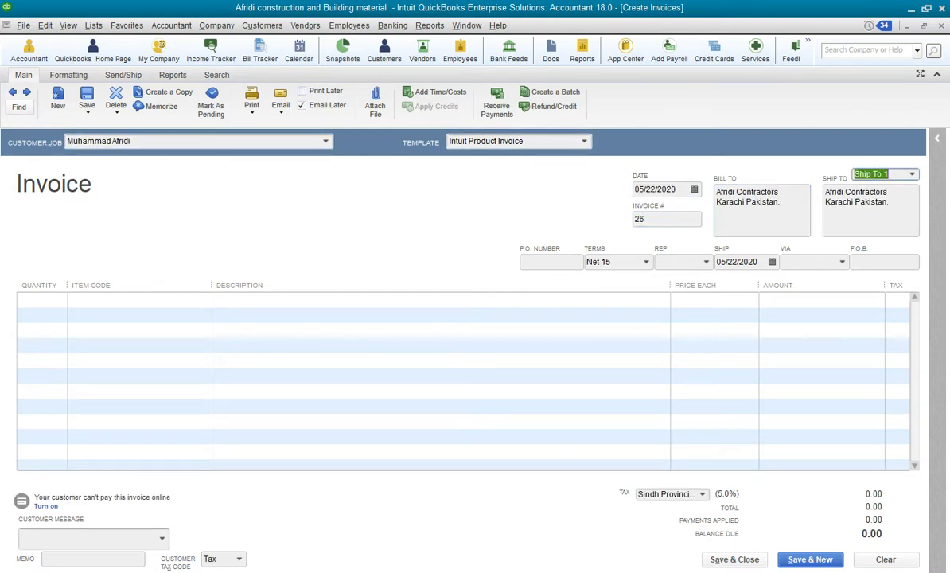
{"action": "key", "text": "Tab"}
{"action": "key", "text": "Tab"}
{"action": "key", "text": "Tab"}
{"action": "key", "text": "Tab"}
{"action": "key", "text": "Tab"}
{"action": "key", "text": "Tab"}
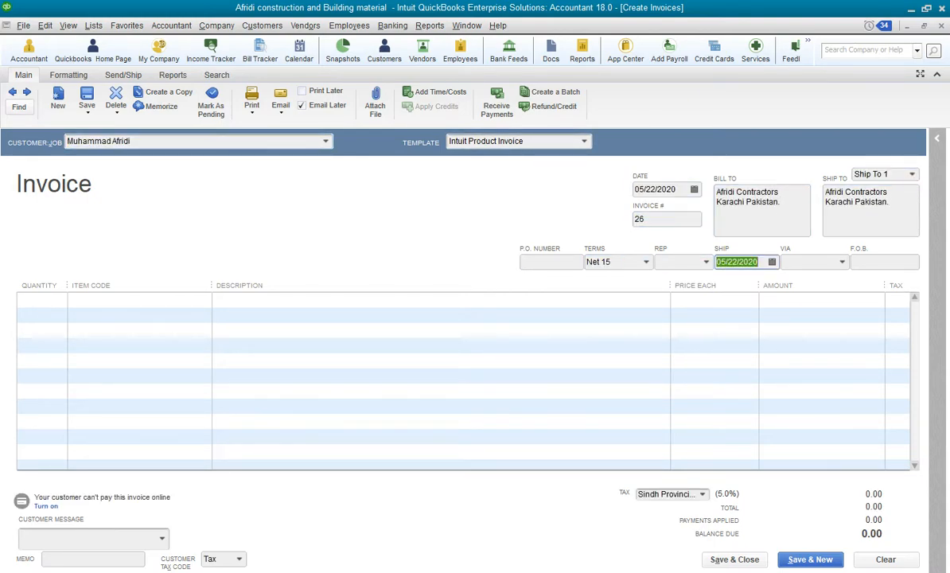
{"action": "key", "text": "Tab"}
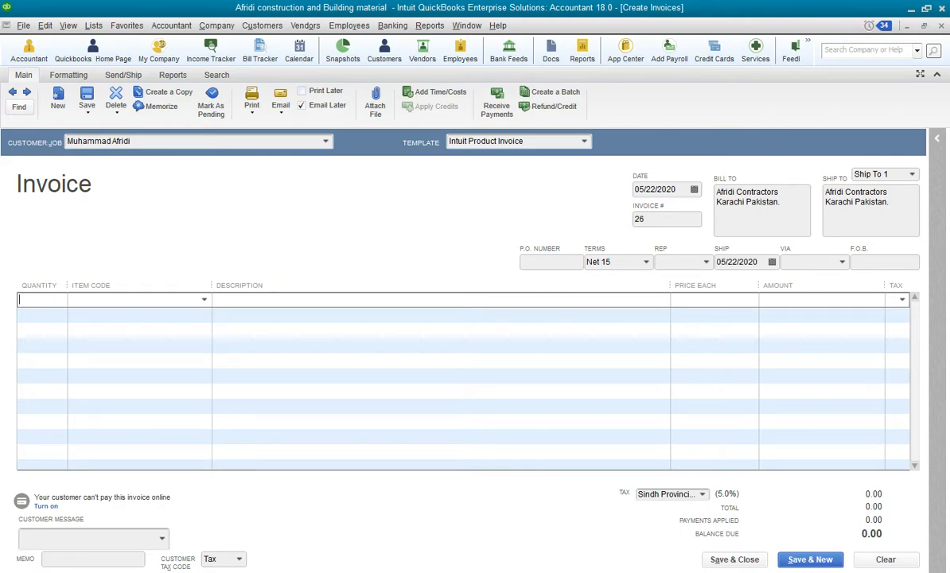
{"action": "type", "text": "20"}
{"action": "key", "text": "Tab"}
{"action": "type", "text": "Cement"}
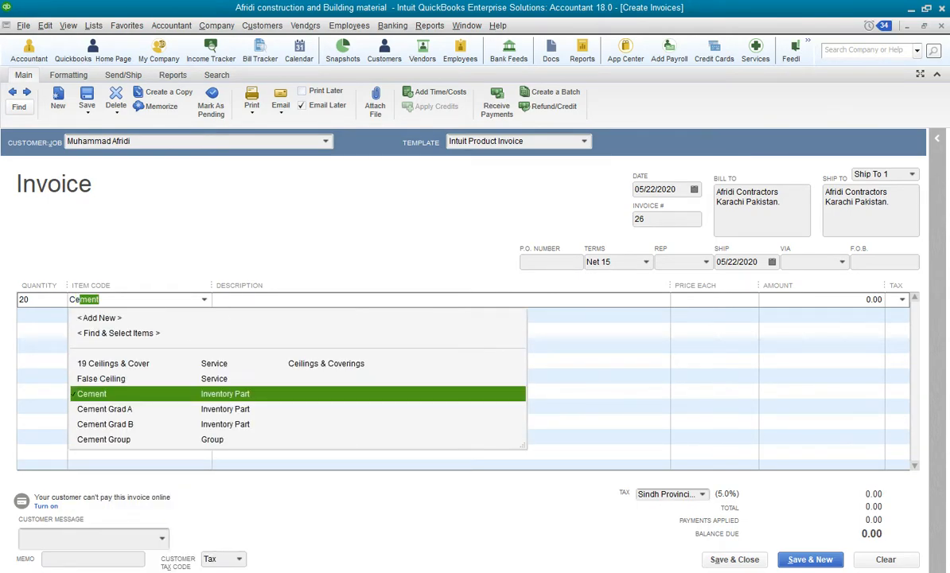
{"action": "key", "text": "Down"}
{"action": "key", "text": "Tab"}
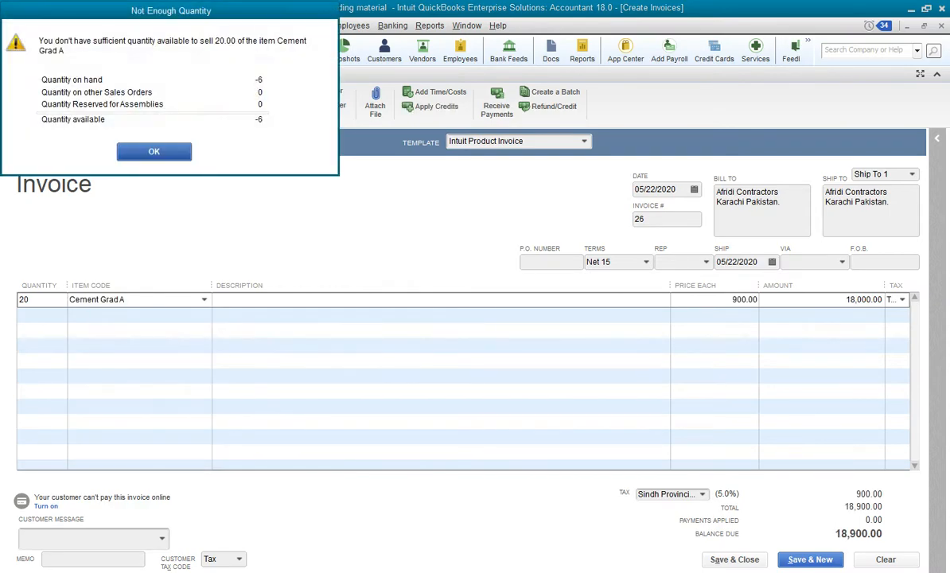
{"action": "key", "text": "Return"}
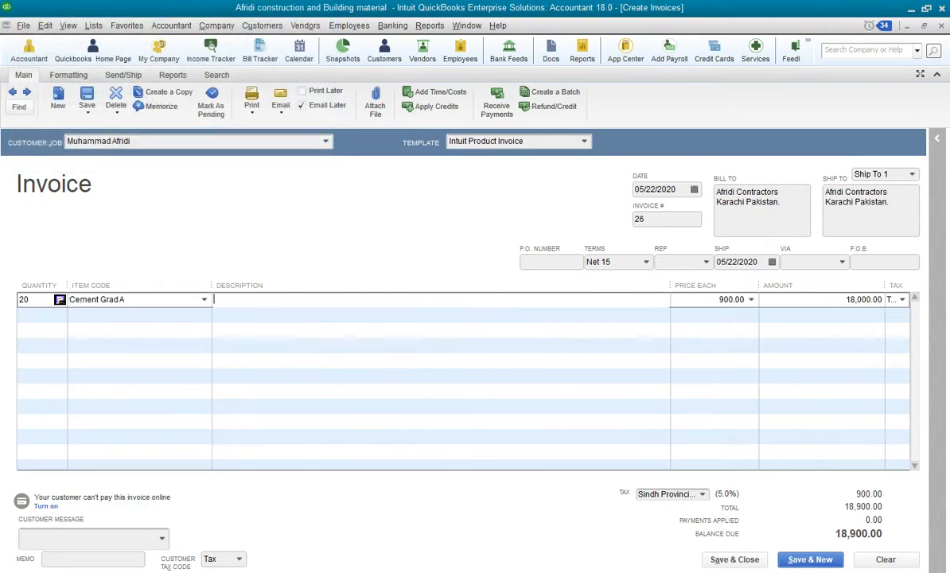
{"action": "key", "text": "Tab"}
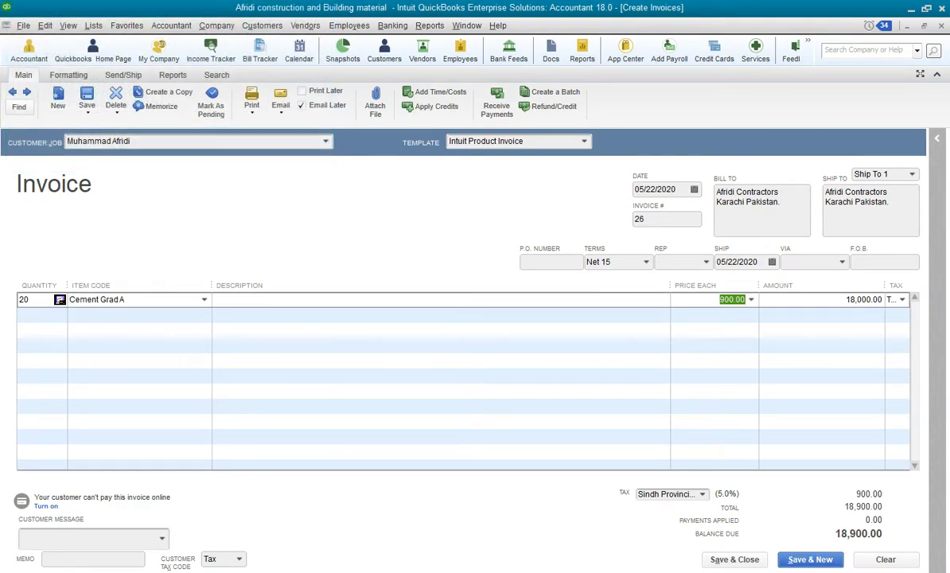
{"action": "key", "text": "Tab"}
{"action": "key", "text": "Tab"}
{"action": "key", "text": "Tab"}
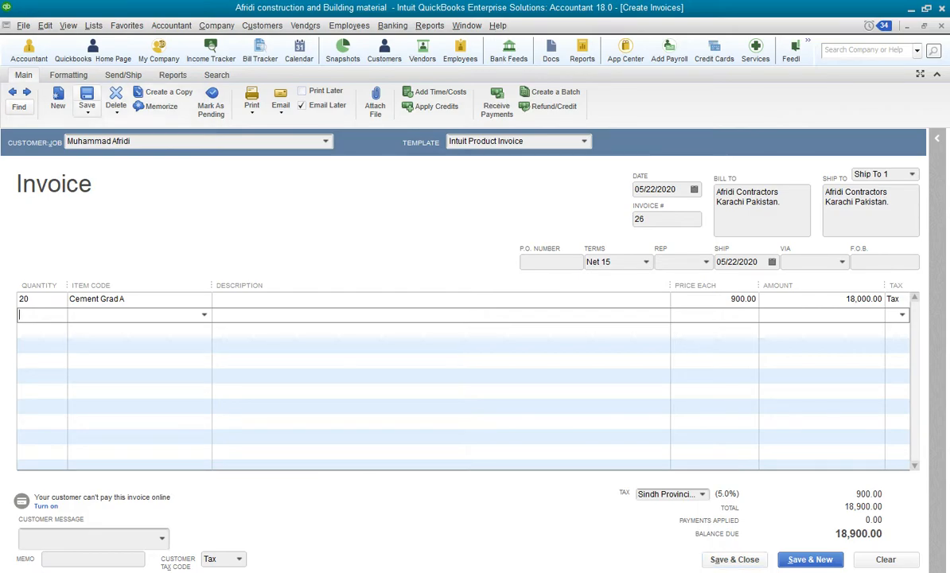
Try to record the invoice so that credits can be applied to it
{"action": "left_click", "coordinate": [88, 112]}
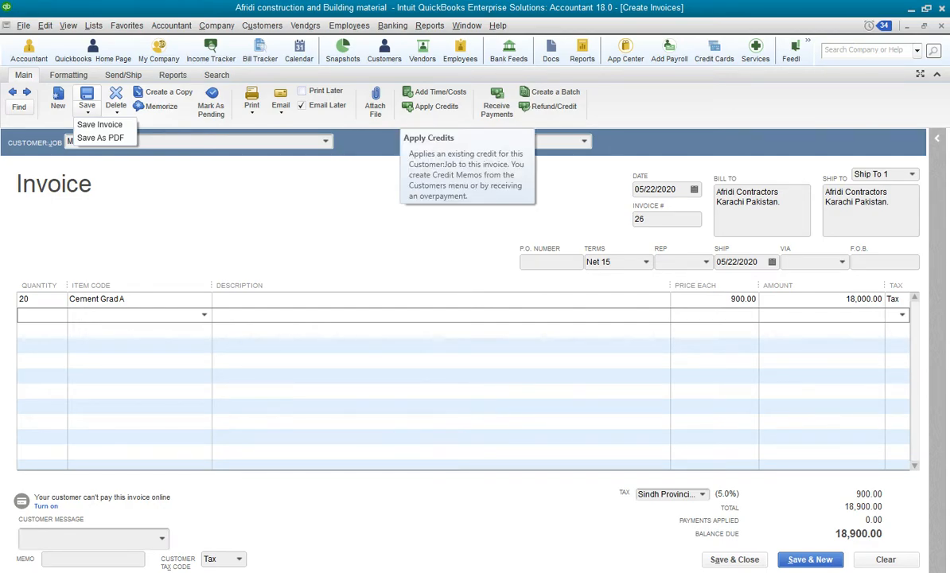
{"action": "left_click", "coordinate": [430, 106]}
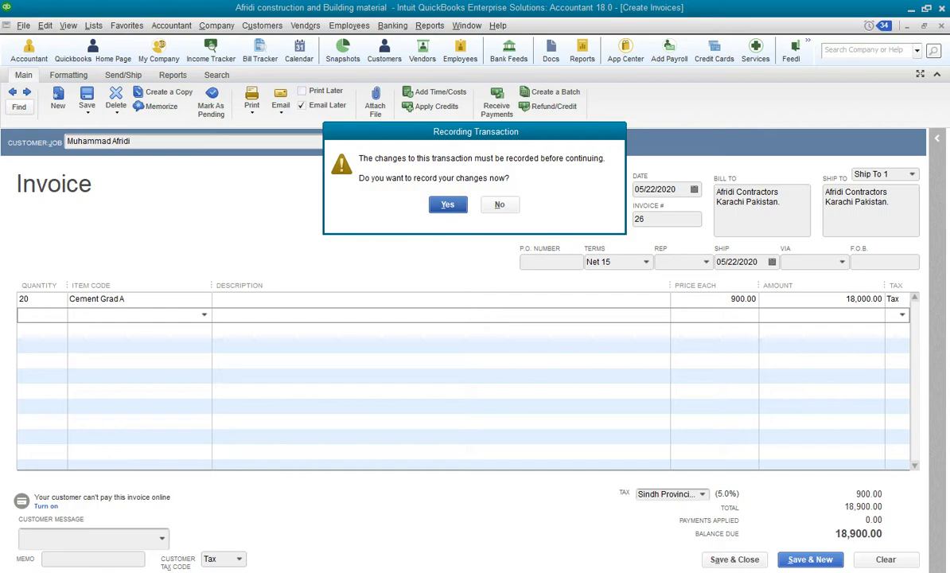
{"action": "key", "text": "Return"}
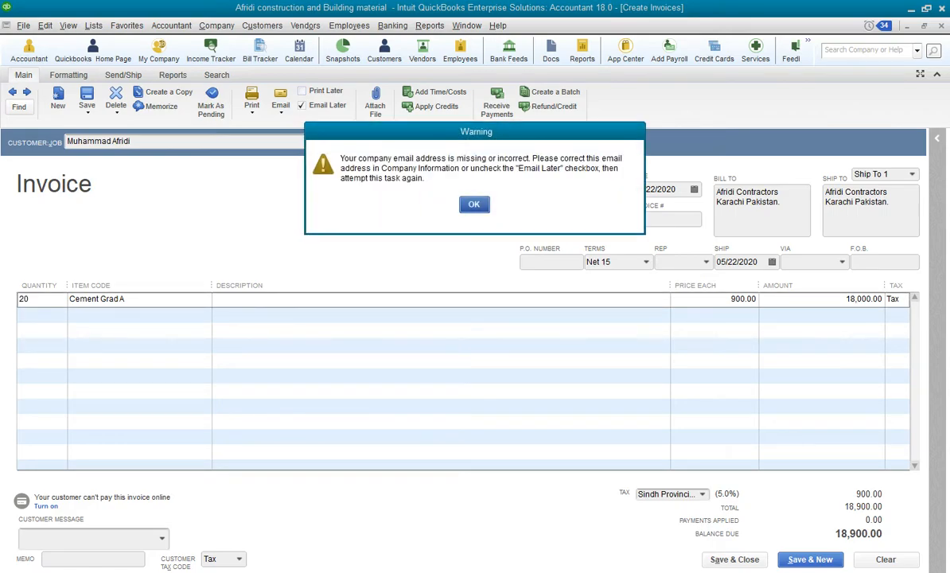
{"action": "key", "text": "Return"}
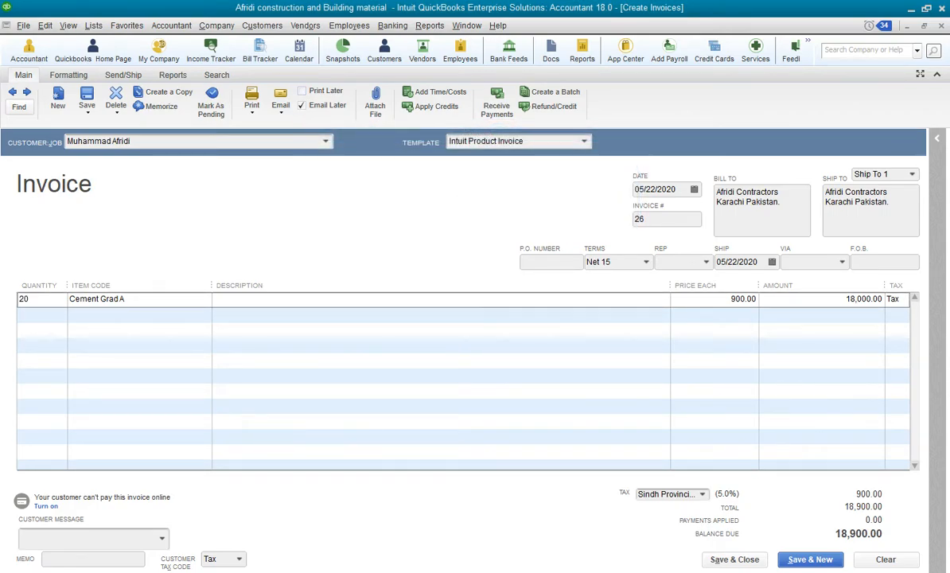
{"action": "left_click", "coordinate": [433, 107]}
{"action": "left_click", "coordinate": [448, 204]}
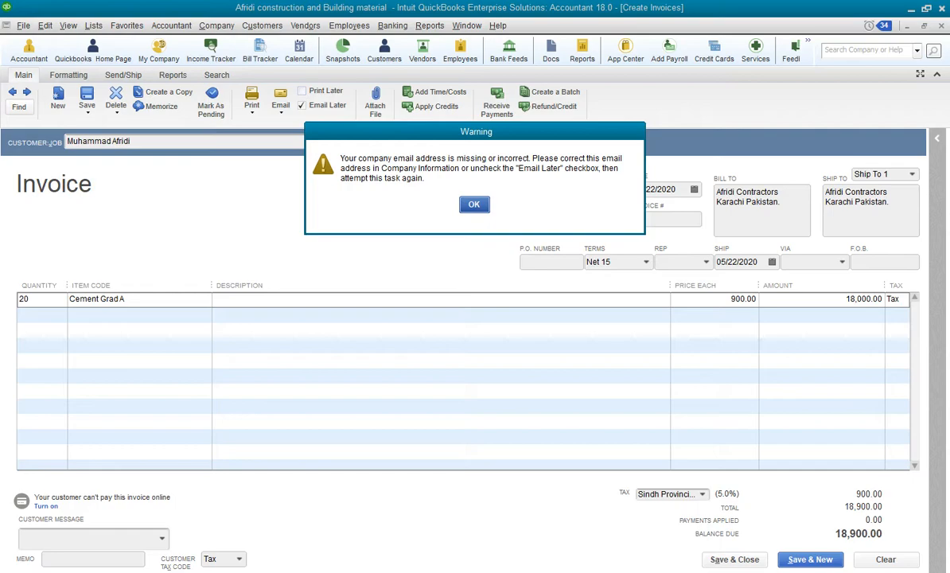
{"action": "key", "text": "Return"}
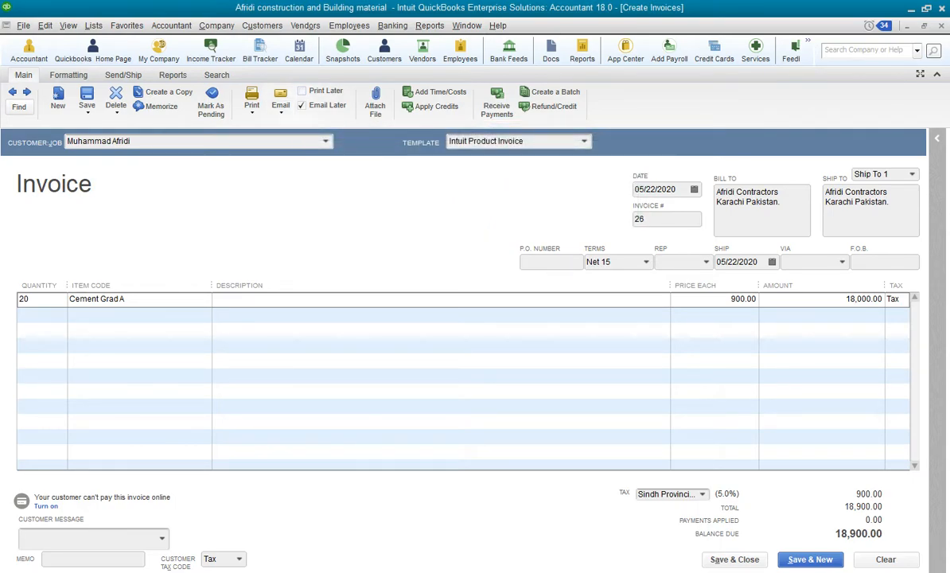
Turn off Email Later, then record the invoice and open Apply Credits
{"action": "left_click", "coordinate": [301, 105]}
{"action": "left_click", "coordinate": [436, 106]}
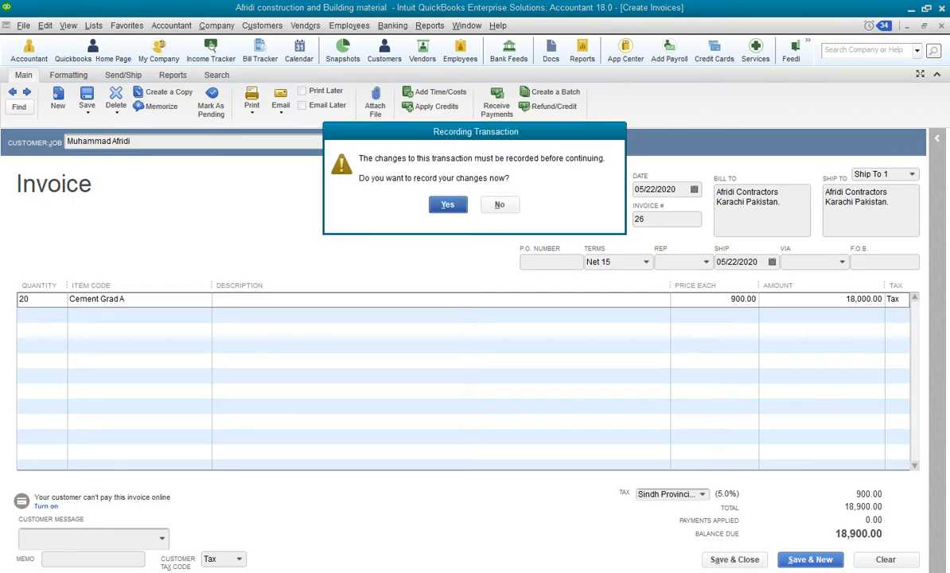
{"action": "key", "text": "Return"}
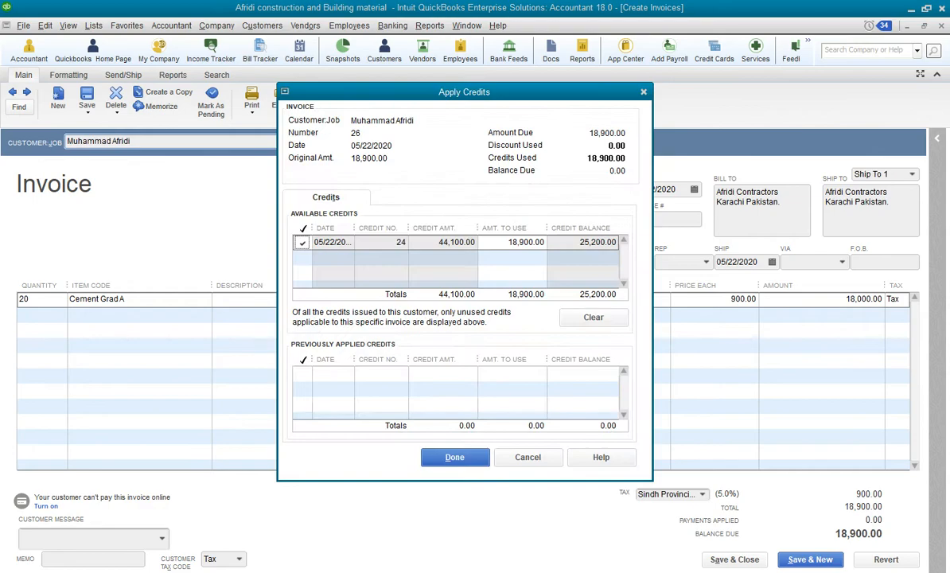
Switch to Calculator and compute 44100 minus 18900 to check the remaining credit balance
{"action": "left_click_drag", "start_coordinate": [432, 91], "coordinate": [473, 82]}
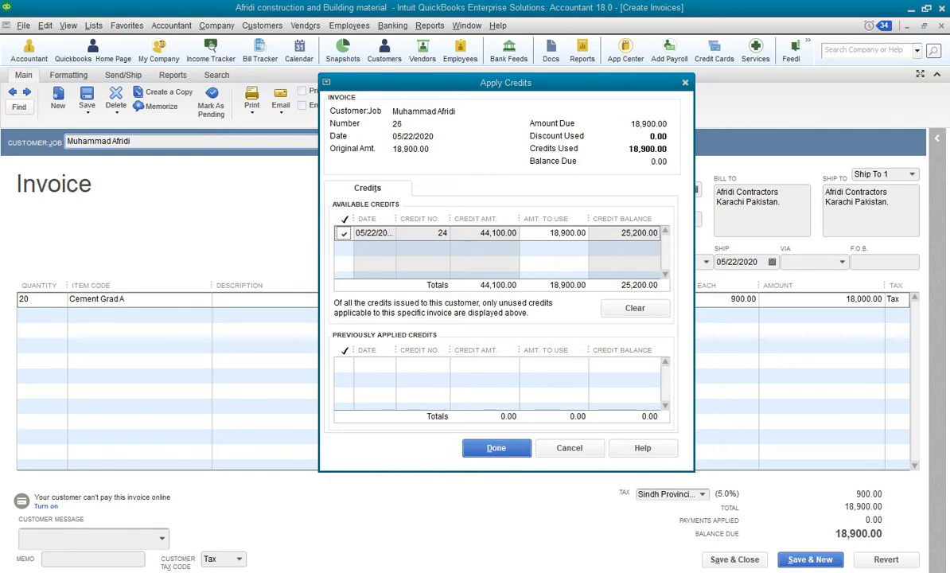
{"action": "left_click_drag", "start_coordinate": [401, 111], "coordinate": [232, 118]}
{"action": "type", "text": "44,10"}
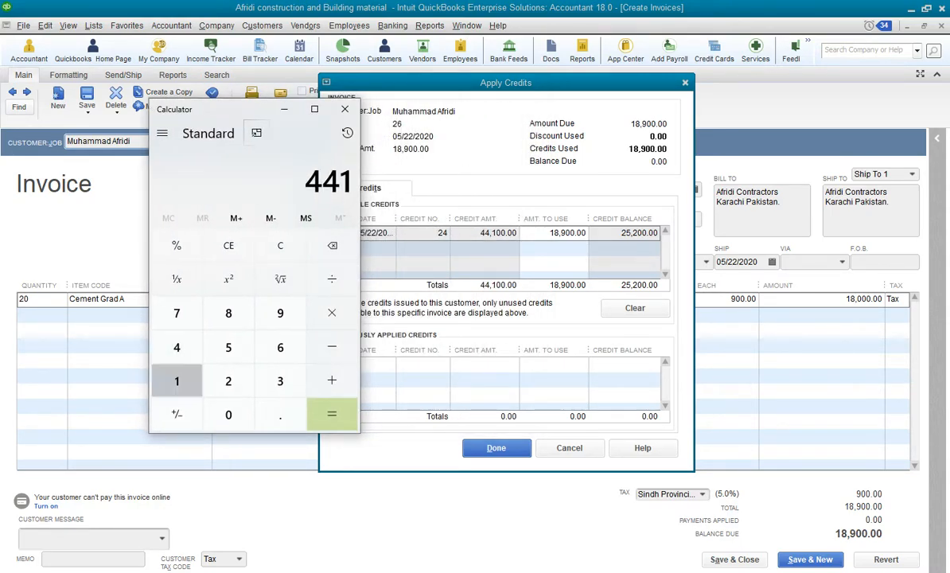
{"action": "type", "text": "0"}
{"action": "key", "text": "minus"}
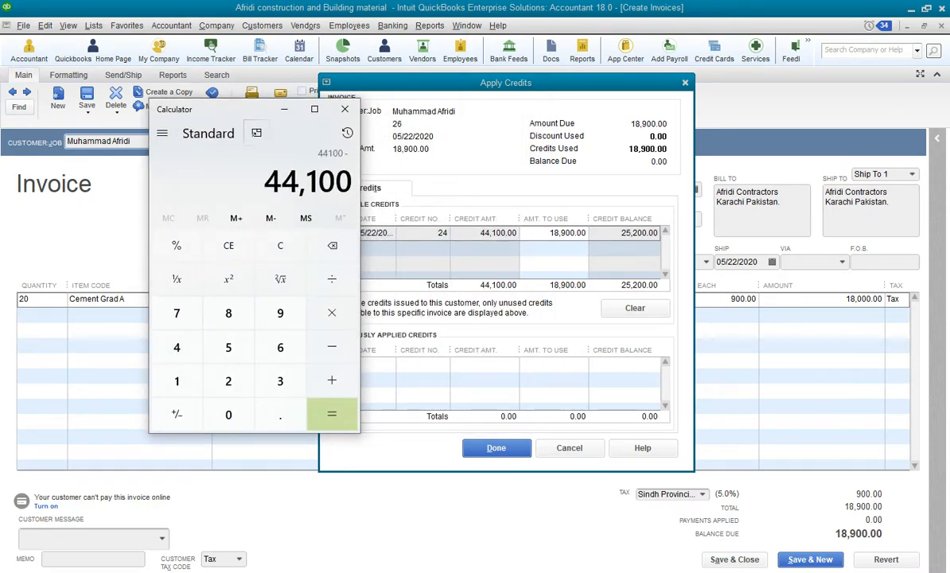
{"action": "type", "text": "18900"}
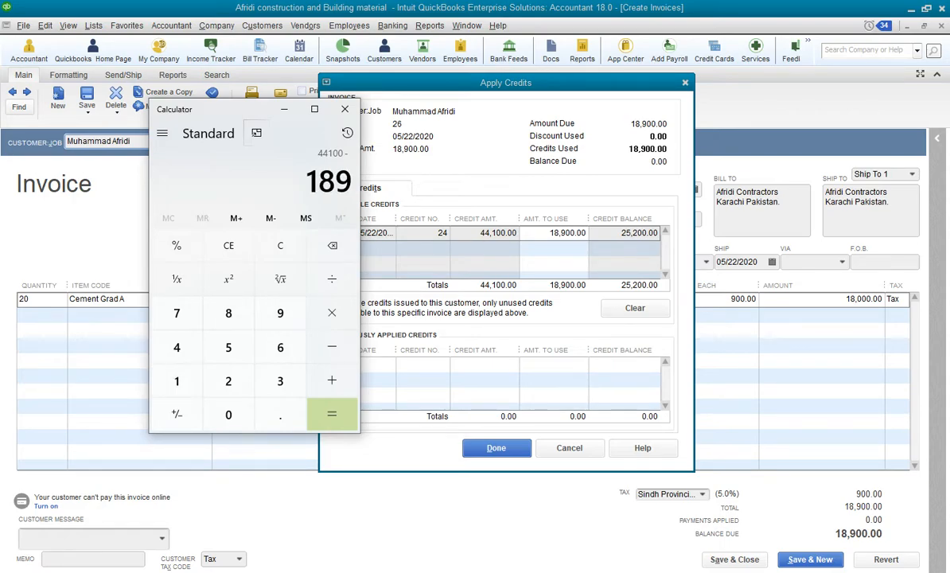
{"action": "key", "text": "Return"}
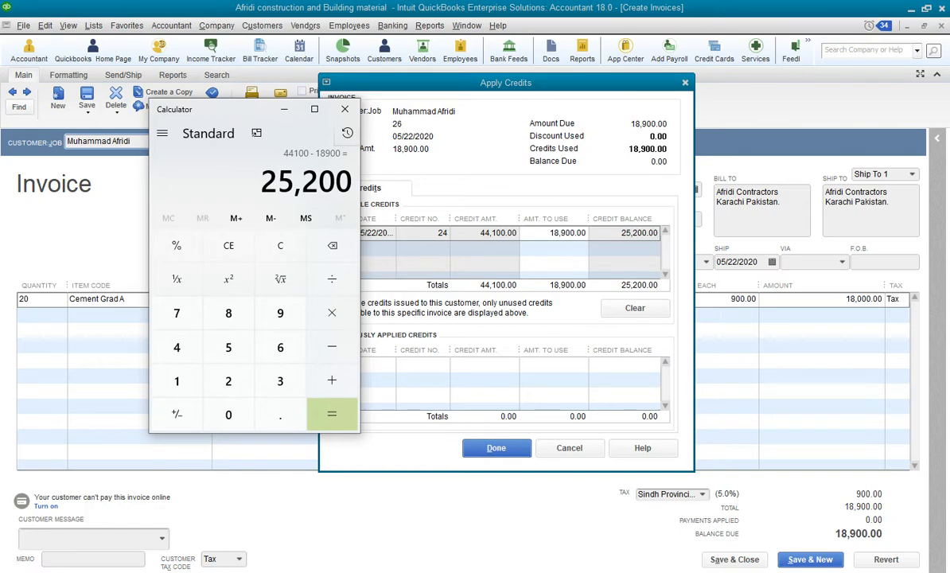
{"action": "left_click", "coordinate": [345, 109]}
{"action": "left_click_drag", "start_coordinate": [466, 85], "coordinate": [355, 94]}
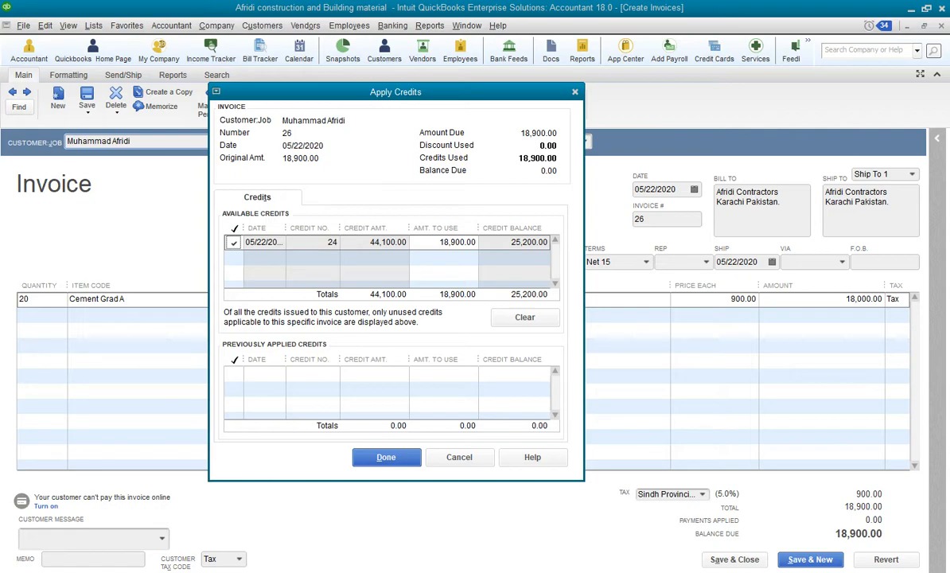
Uncheck and recheck credit no. 24 in the available credits list
{"action": "left_click", "coordinate": [233, 242]}
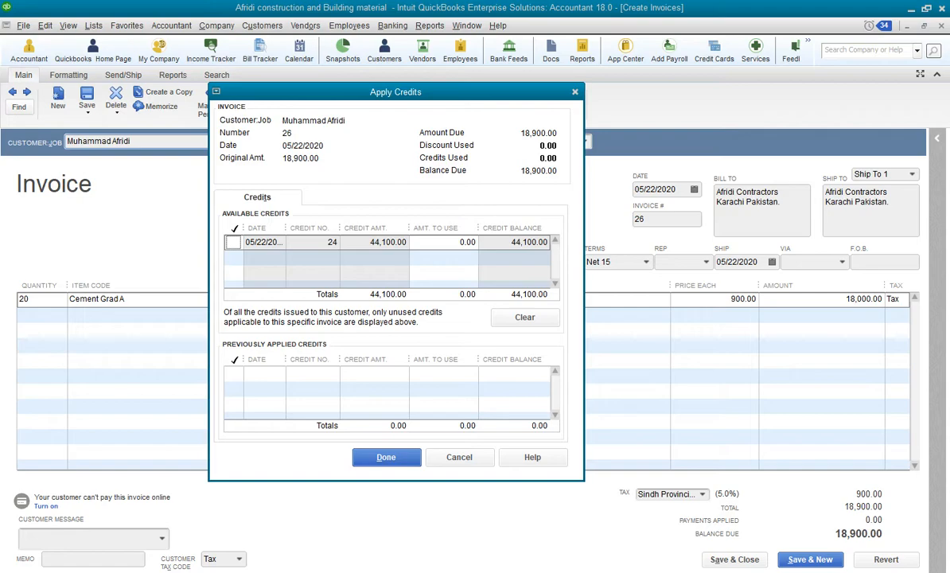
{"action": "left_click", "coordinate": [233, 242]}
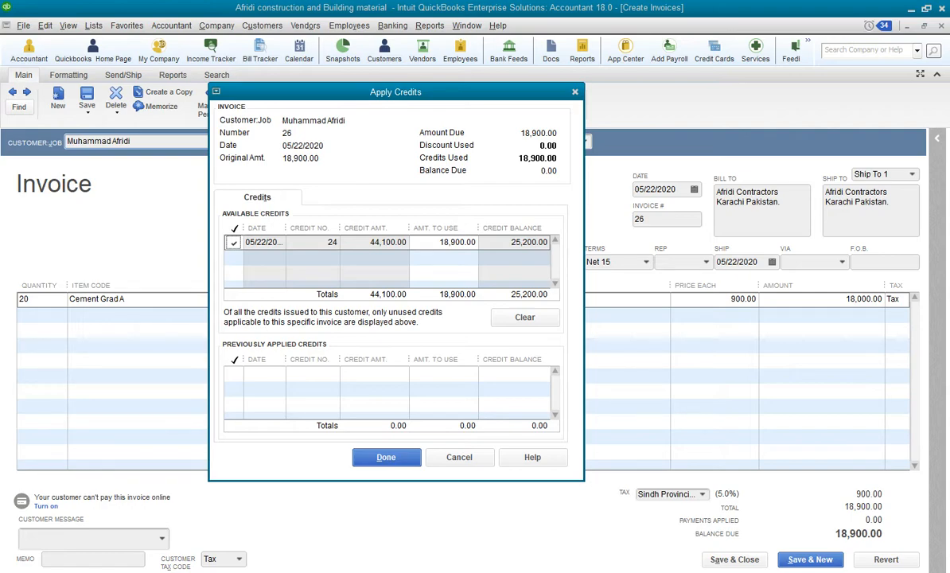
Apply credit no. 24 to invoice 26, then save and close the invoice
{"action": "key", "text": "Return"}
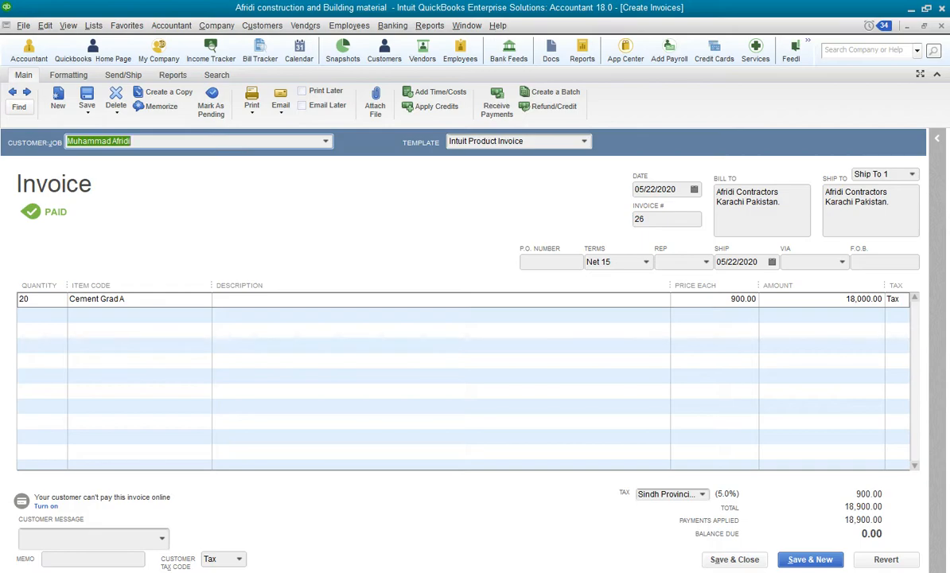
{"action": "left_click", "coordinate": [734, 559]}
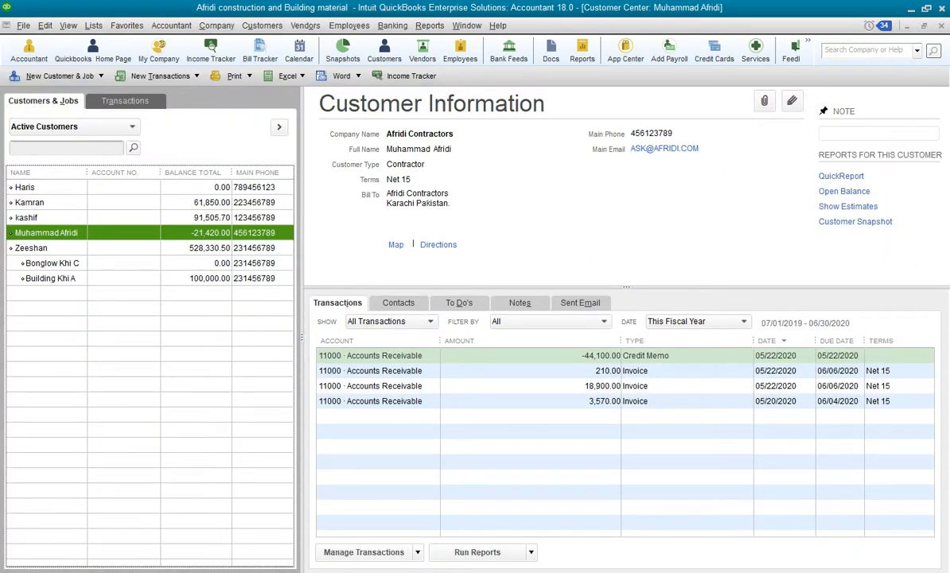
Review the paid invoice 26, then browse the Customer Center transaction lists for each transaction type
{"action": "double_click", "coordinate": [602, 386]}
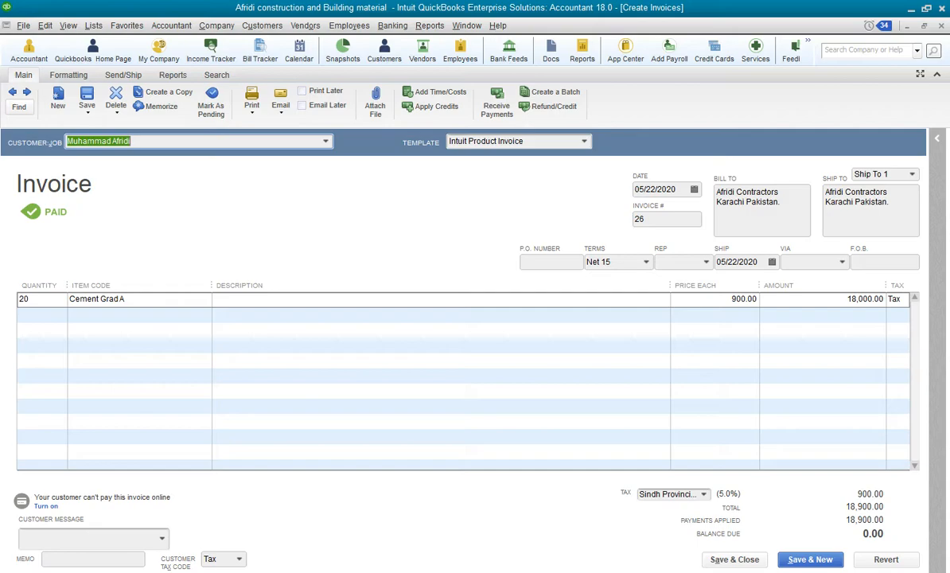
{"action": "key", "text": "Escape"}
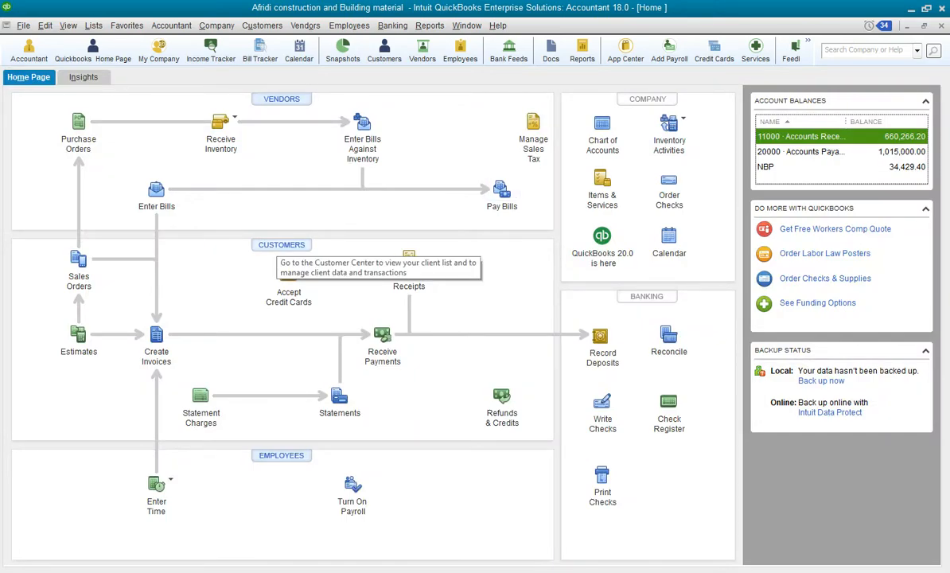
{"action": "left_click", "coordinate": [282, 245]}
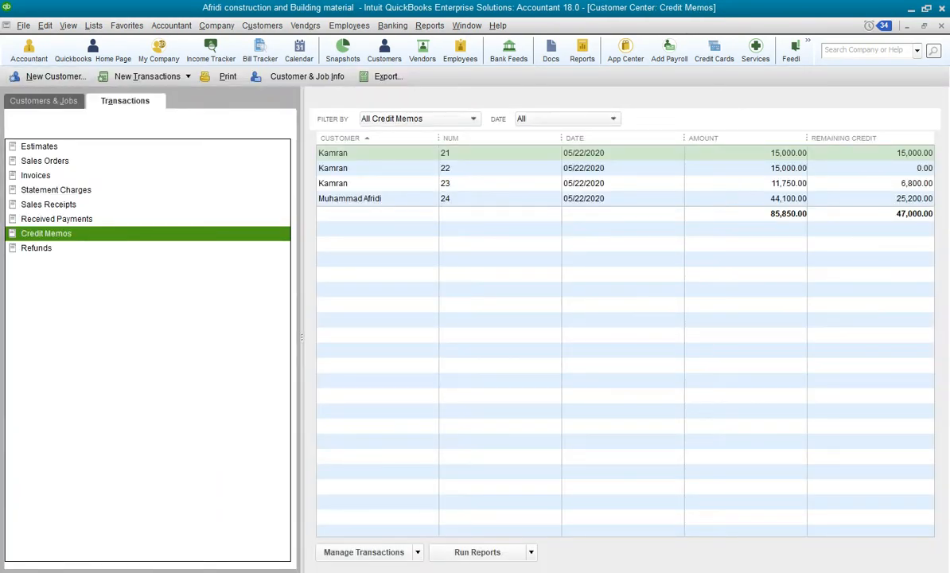
{"action": "left_click", "coordinate": [40, 146]}
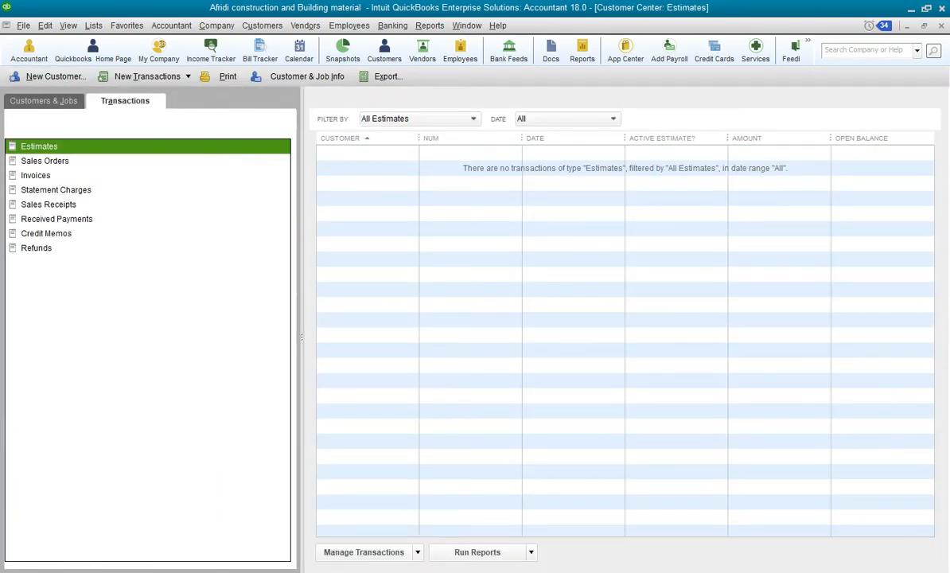
{"action": "left_click", "coordinate": [45, 160]}
{"action": "left_click", "coordinate": [36, 175]}
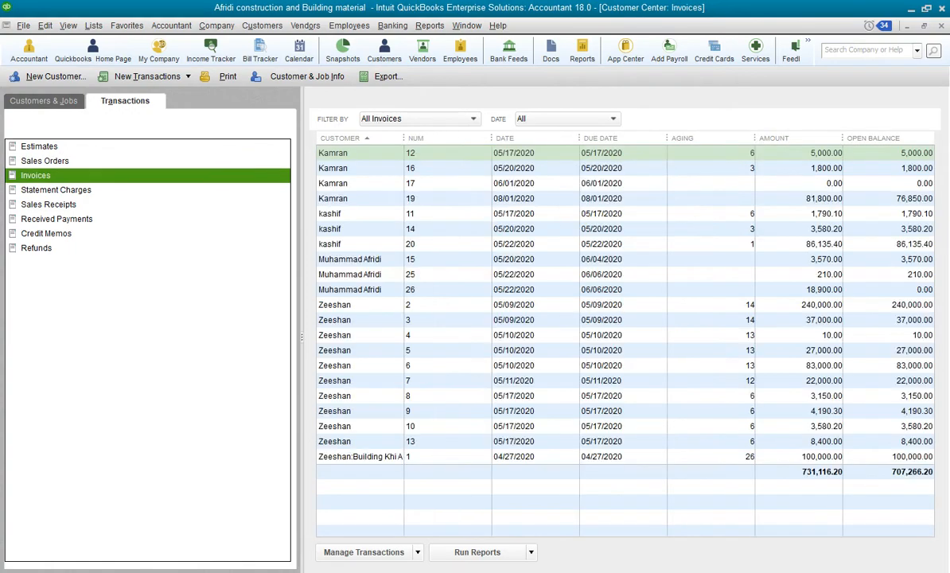
{"action": "left_click", "coordinate": [56, 190]}
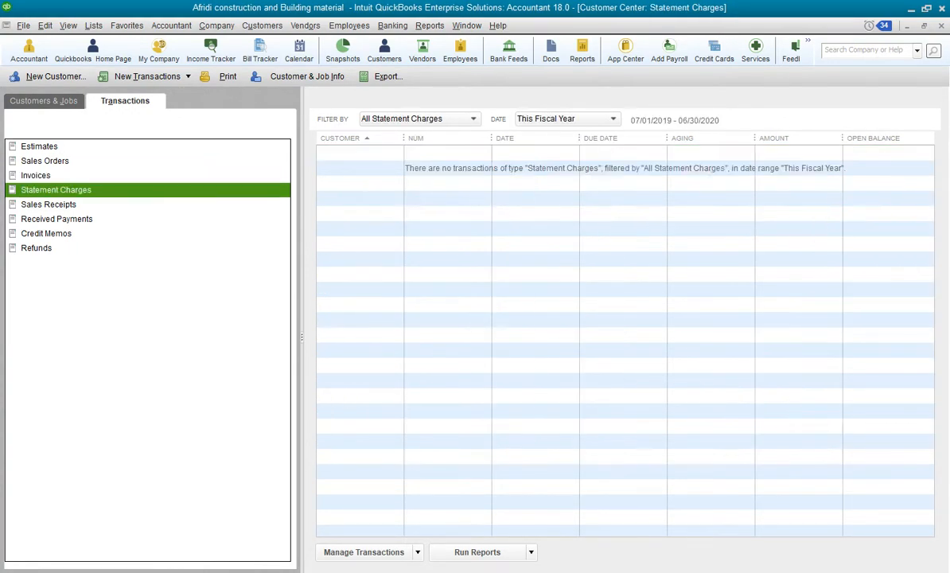
{"action": "left_click", "coordinate": [48, 204]}
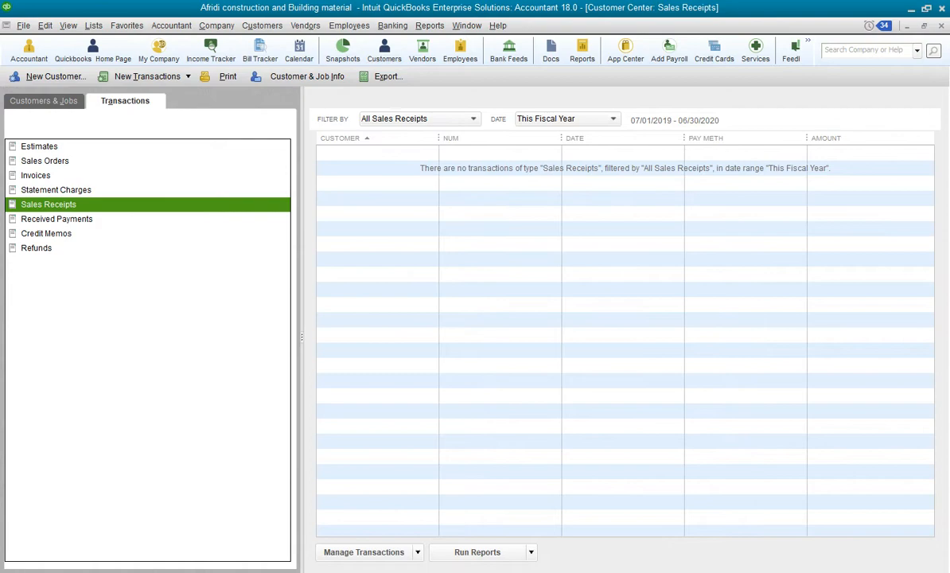
{"action": "left_click", "coordinate": [57, 219]}
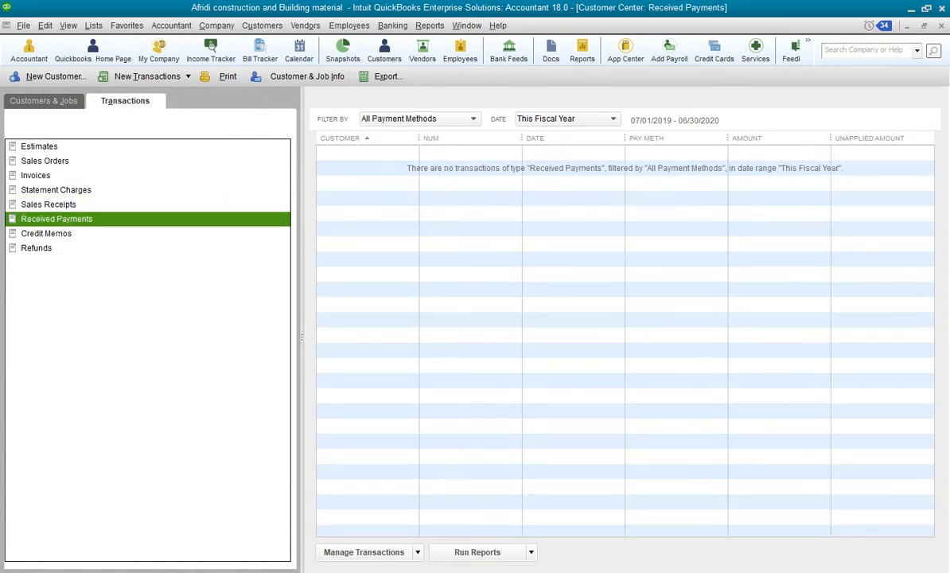
{"action": "left_click", "coordinate": [46, 234]}
{"action": "left_click", "coordinate": [37, 248]}
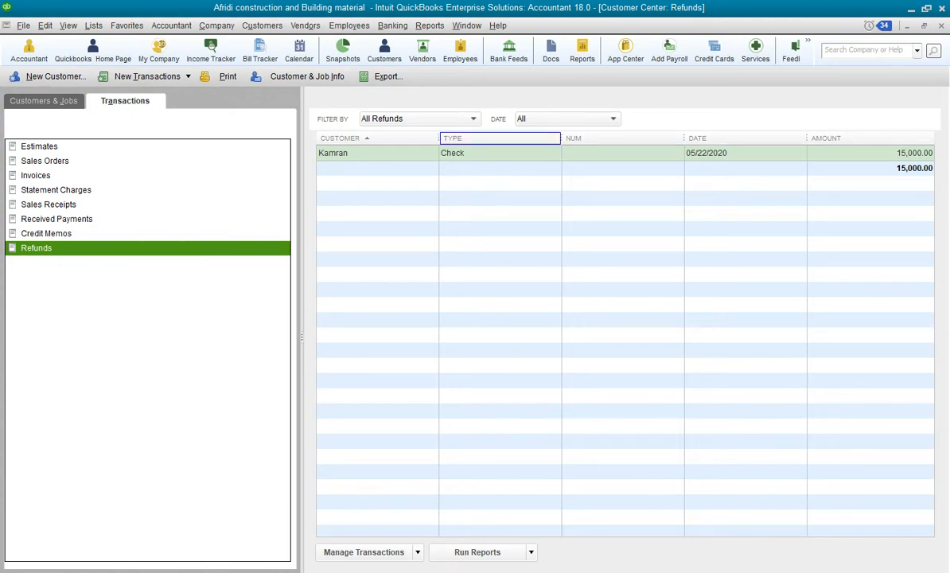
Open Kamran's refund check from the Refunds list to review it
{"action": "left_click", "coordinate": [477, 152]}
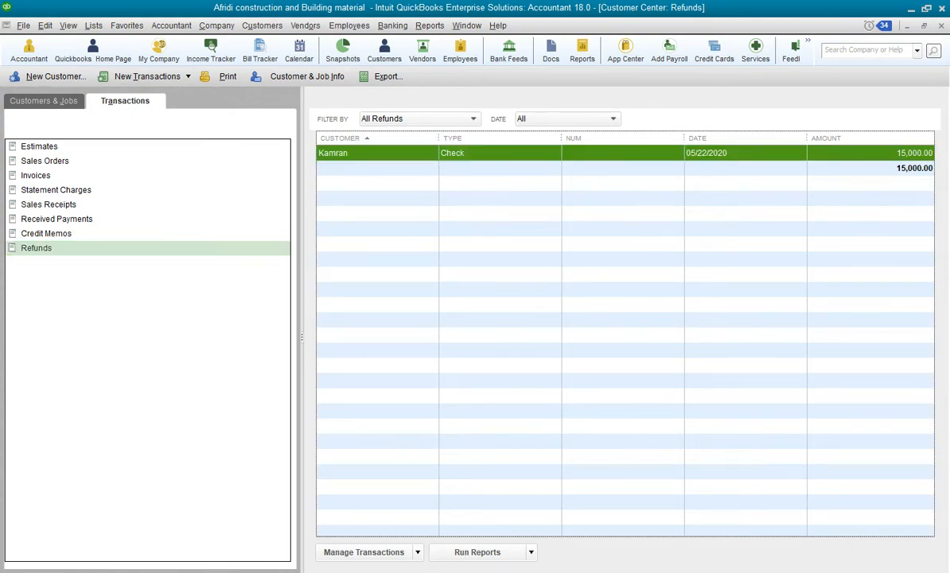
{"action": "double_click", "coordinate": [477, 153]}
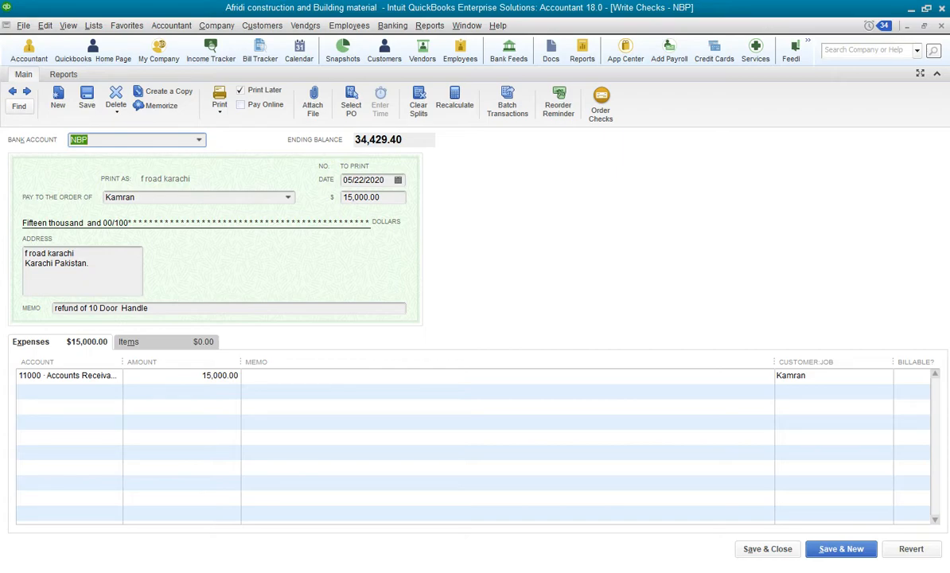
{"action": "left_click", "coordinate": [940, 25]}
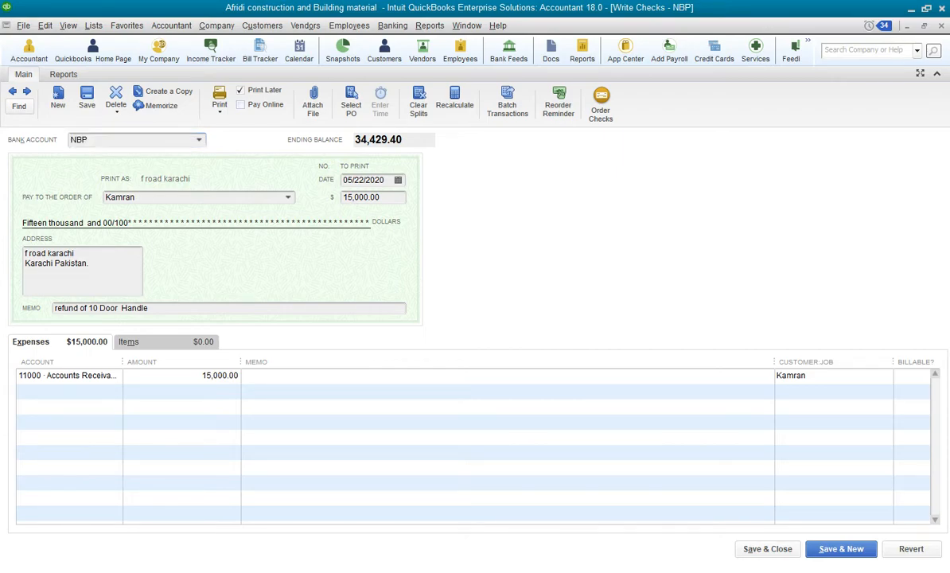
Review credit memo no. 24 from the Credit Memos list and the customer's information
{"action": "left_click", "coordinate": [48, 233]}
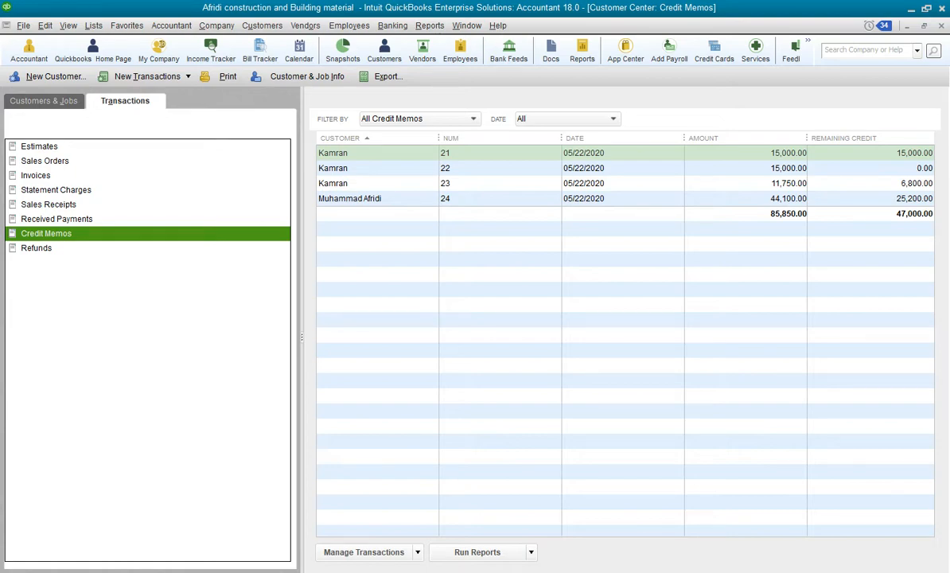
{"action": "left_click", "coordinate": [502, 198]}
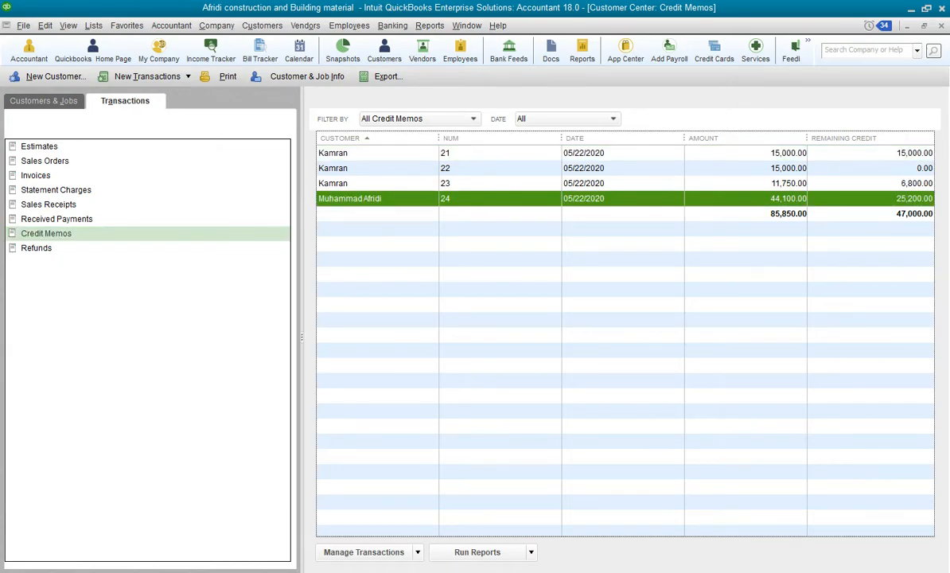
{"action": "double_click", "coordinate": [501, 198]}
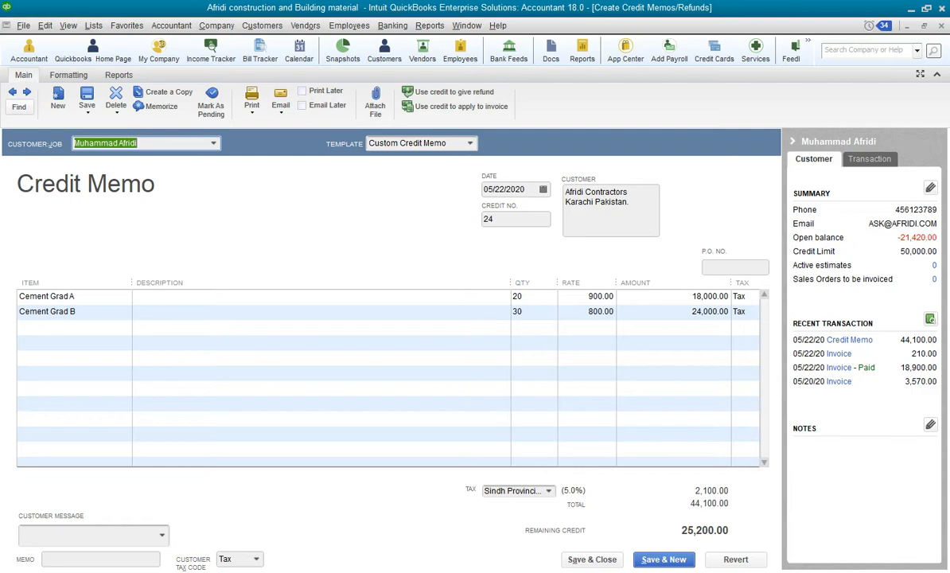
{"action": "key", "text": "Escape"}
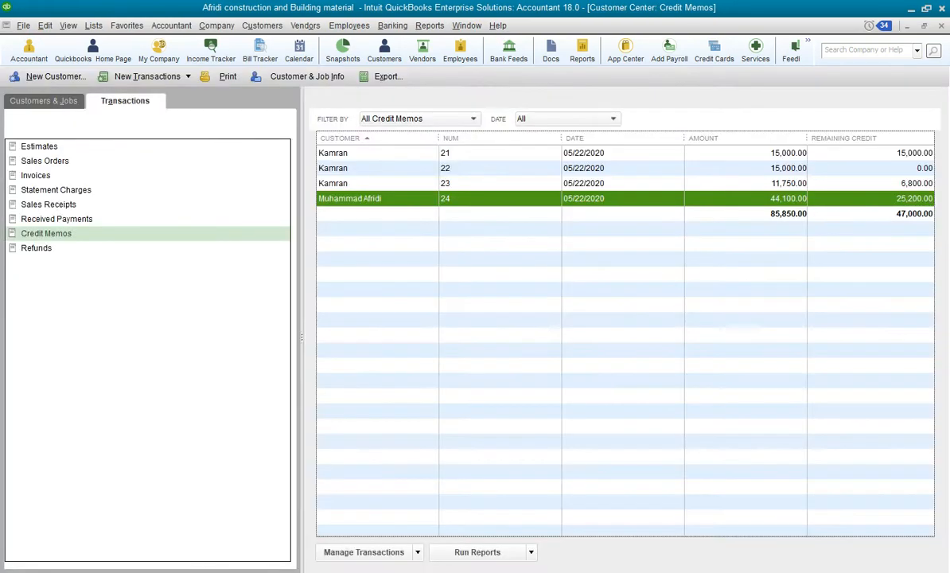
{"action": "left_click", "coordinate": [43, 101]}
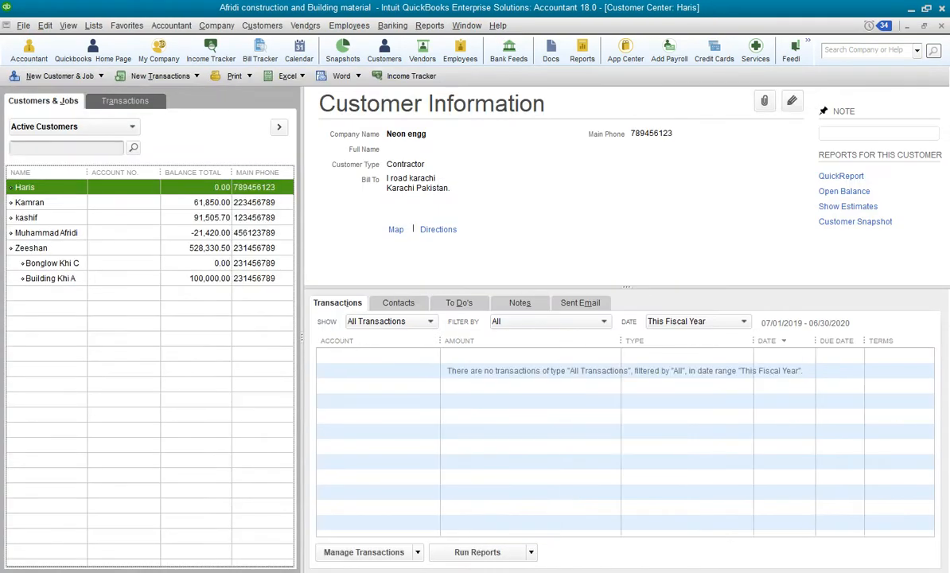
{"action": "left_click", "coordinate": [47, 233]}
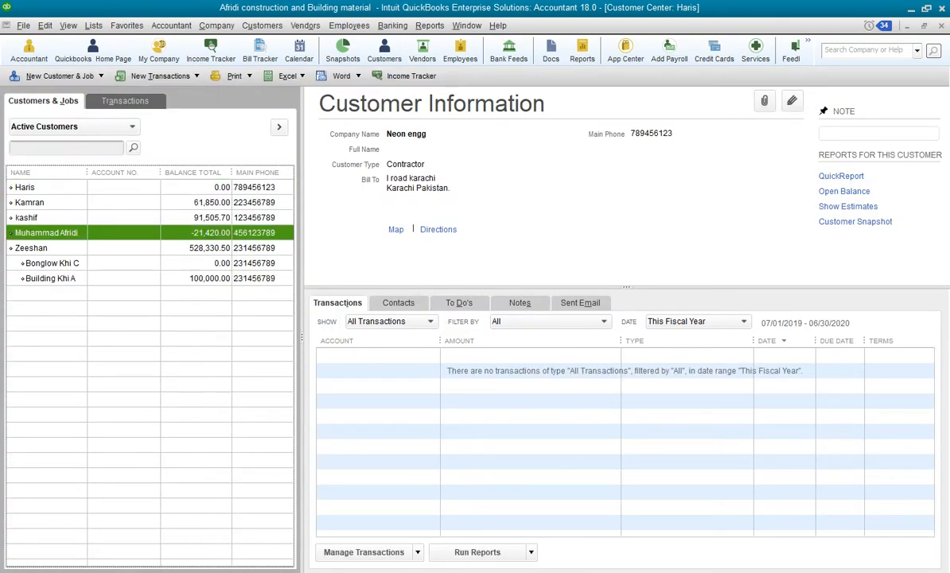
{"action": "key", "text": "Escape"}
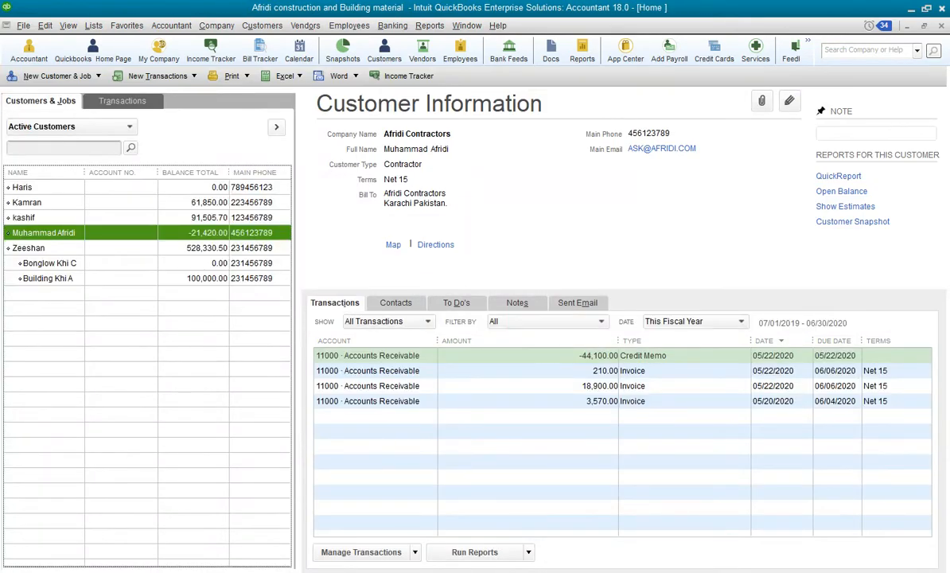
Start a new invoice for Afridi Contractors with a line of 50 Cement Grad A
{"action": "left_click", "coordinate": [156, 337]}
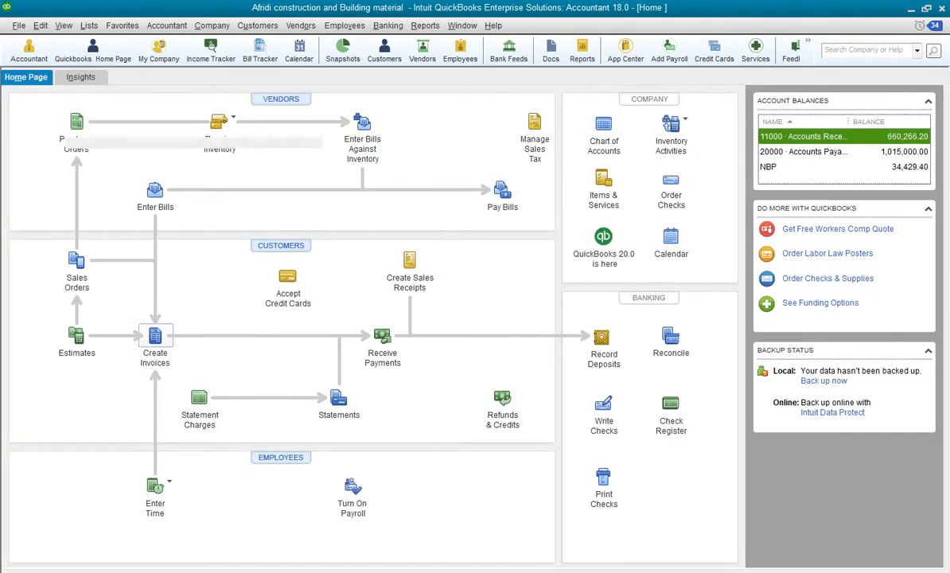
{"action": "left_click", "coordinate": [325, 142]}
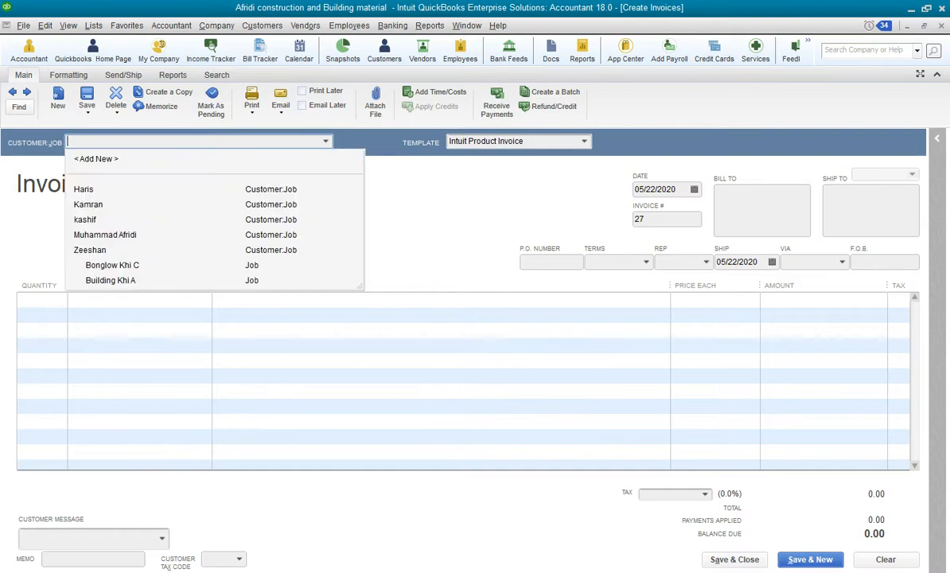
{"action": "left_click", "coordinate": [105, 234]}
{"action": "key", "text": "Tab"}
{"action": "key", "text": "Tab"}
{"action": "key", "text": "Tab"}
{"action": "key", "text": "Tab"}
{"action": "key", "text": "Tab"}
{"action": "key", "text": "Tab"}
{"action": "key", "text": "Tab"}
{"action": "key", "text": "Tab"}
{"action": "key", "text": "Tab"}
{"action": "key", "text": "Tab"}
{"action": "key", "text": "Tab"}
{"action": "key", "text": "Tab"}
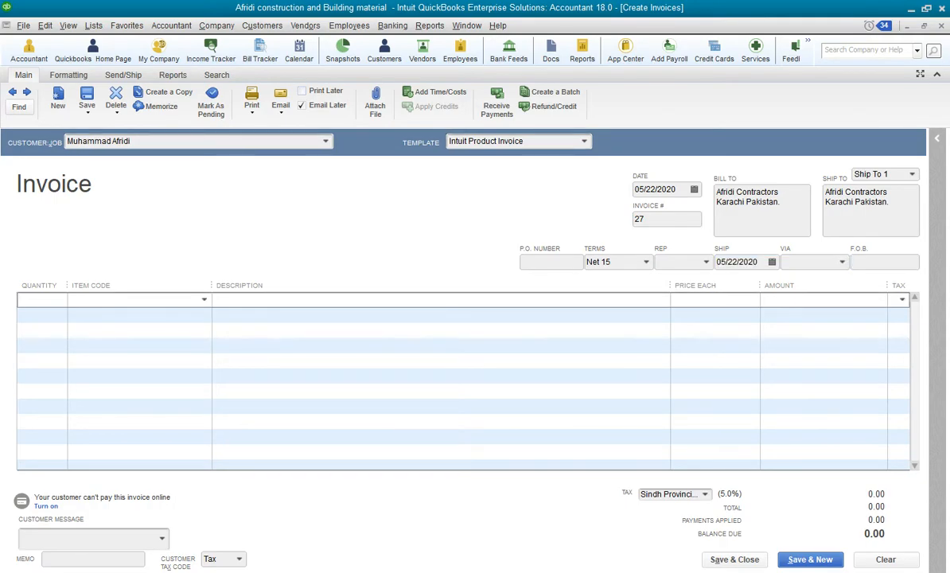
{"action": "type", "text": "50"}
{"action": "key", "text": "Tab"}
{"action": "type", "text": "Ce"}
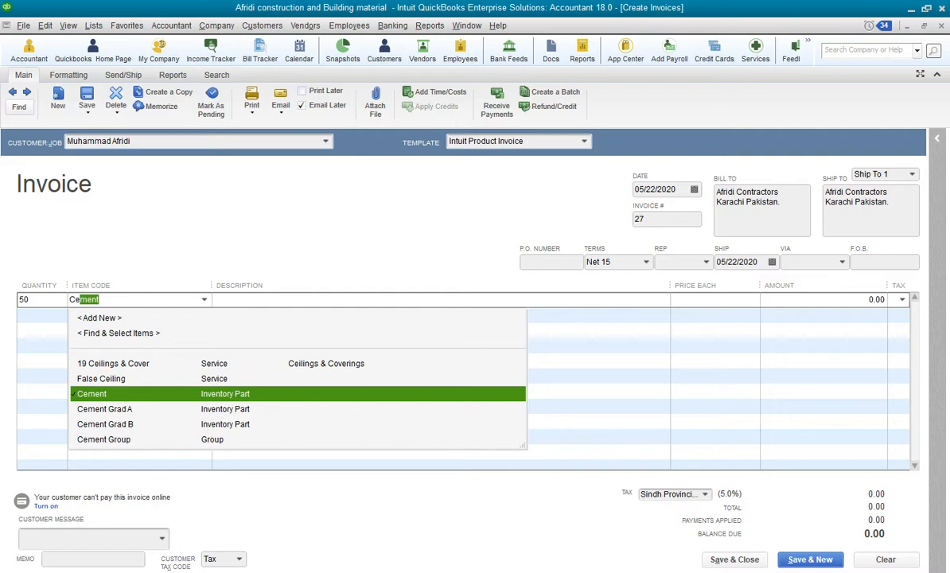
{"action": "key", "text": "Down"}
{"action": "key", "text": "Tab"}
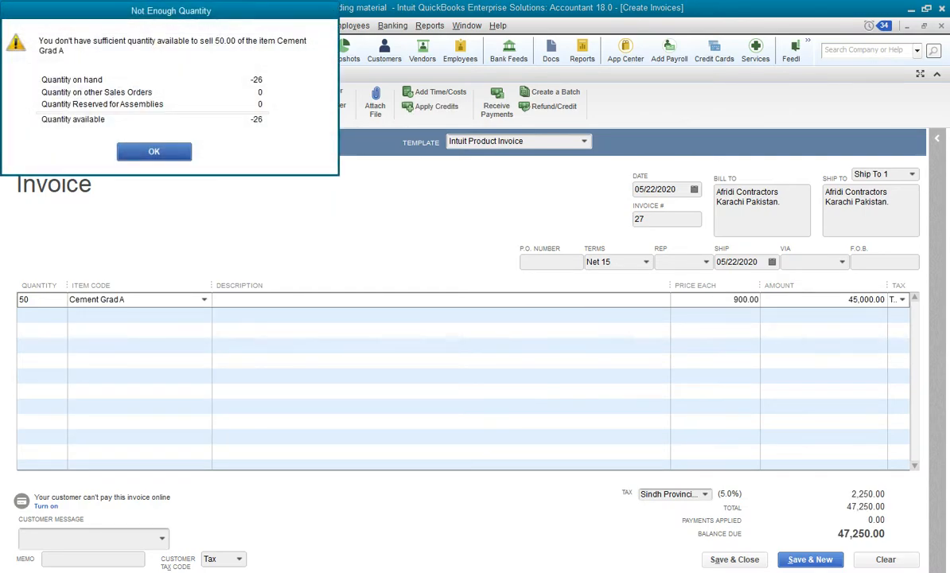
{"action": "key", "text": "Return"}
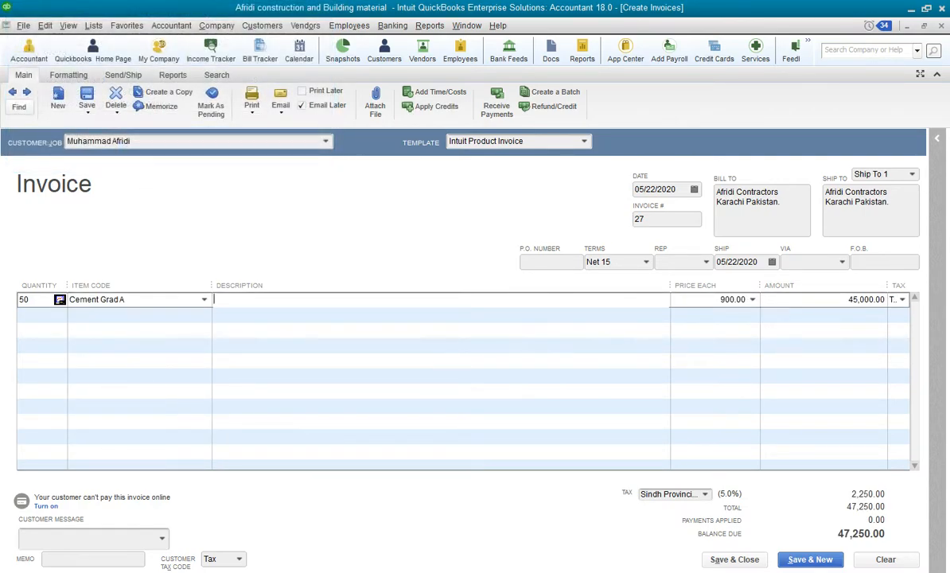
Add a second invoice line of 50 Cement Grad B
{"action": "key", "text": "Tab"}
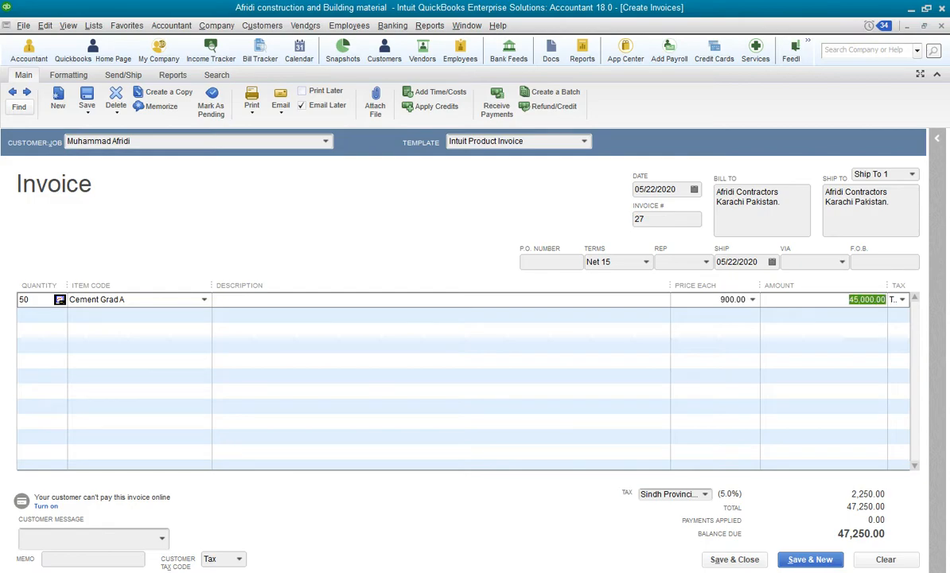
{"action": "key", "text": "Tab"}
{"action": "key", "text": "Tab"}
{"action": "type", "text": "50"}
{"action": "key", "text": "Tab"}
{"action": "type", "text": "Cem"}
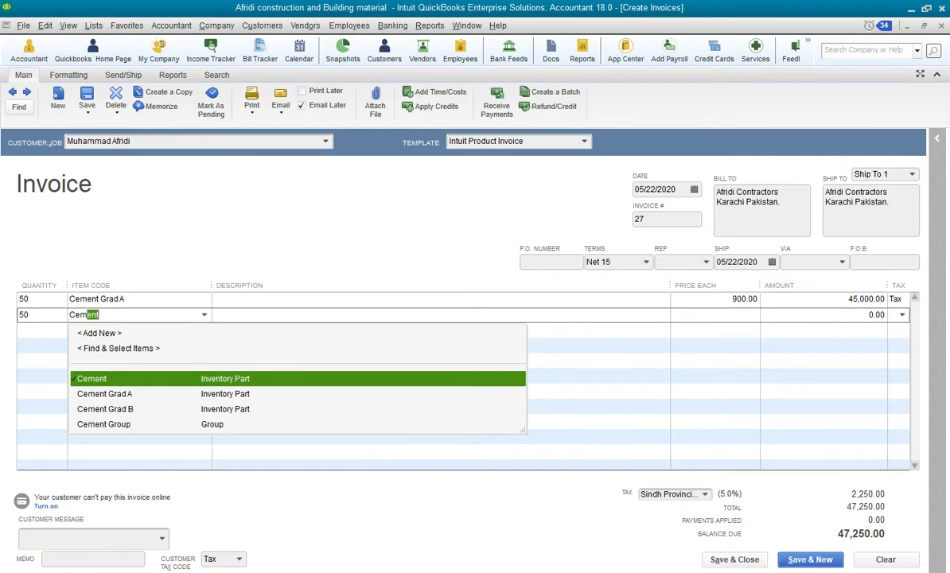
{"action": "key", "text": "Down"}
{"action": "key", "text": "Down"}
{"action": "key", "text": "Tab"}
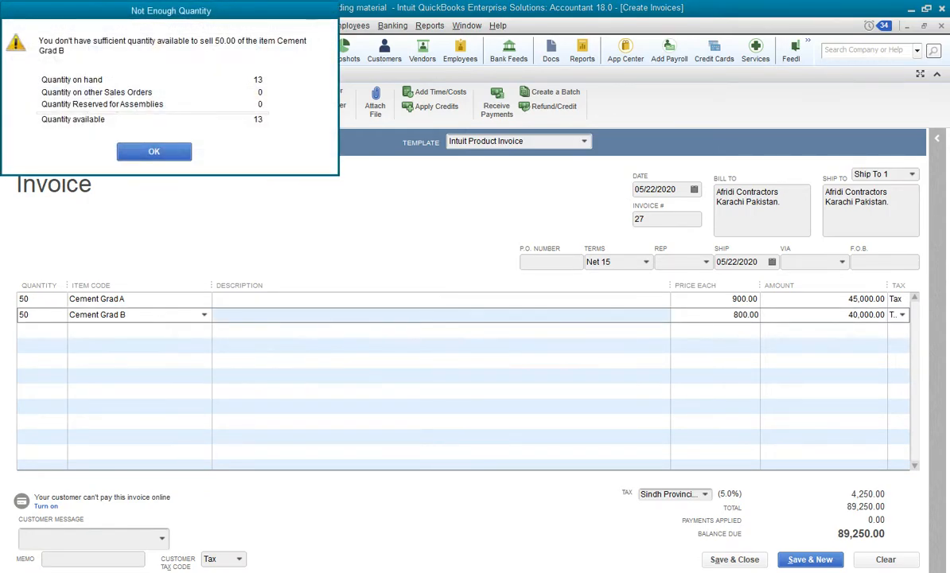
{"action": "key", "text": "Return"}
Record the invoice despite the credit limit and choose to apply the customer's available credits to it
{"action": "key", "text": "Tab"}
{"action": "key", "text": "Tab"}
{"action": "key", "text": "Tab"}
{"action": "key", "text": "Tab"}
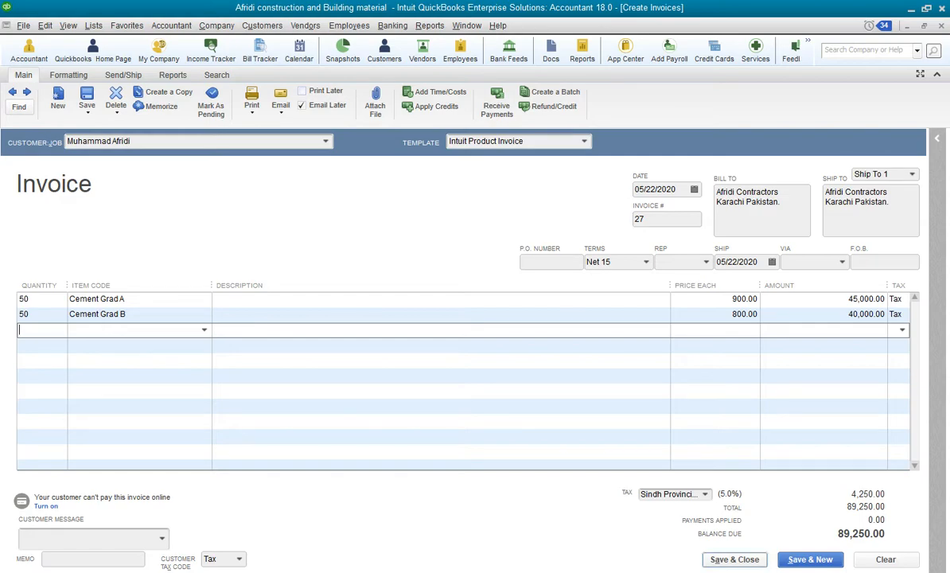
{"action": "left_click", "coordinate": [734, 559]}
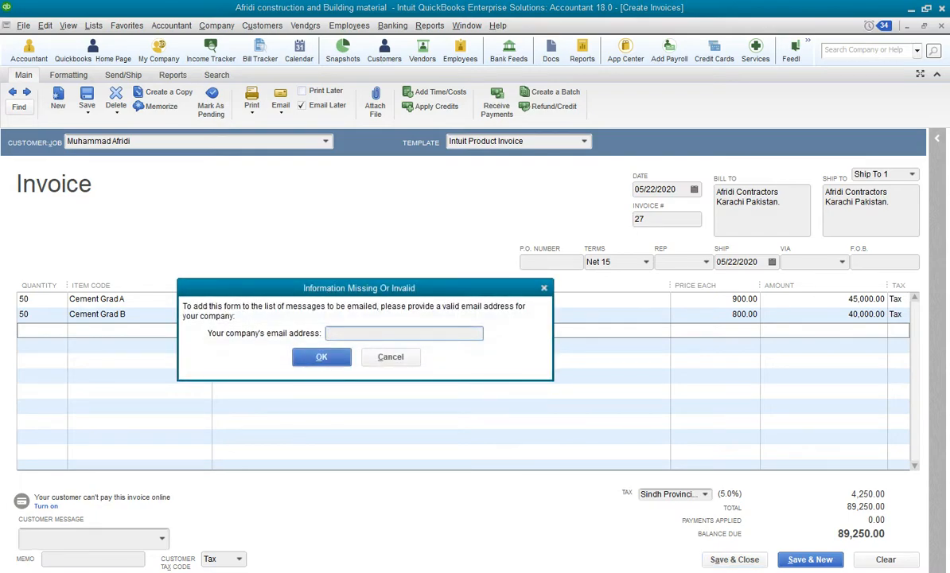
{"action": "left_click", "coordinate": [390, 356]}
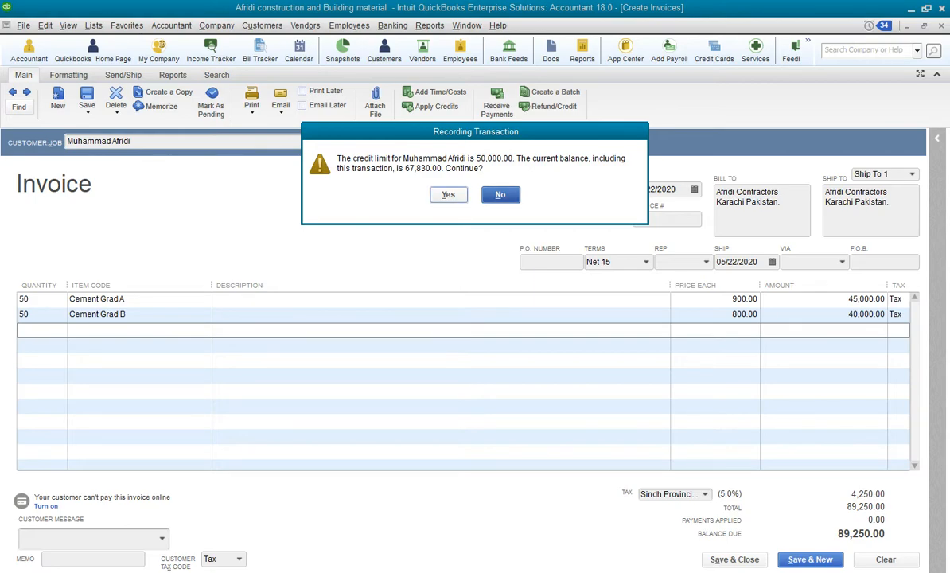
{"action": "left_click", "coordinate": [448, 194]}
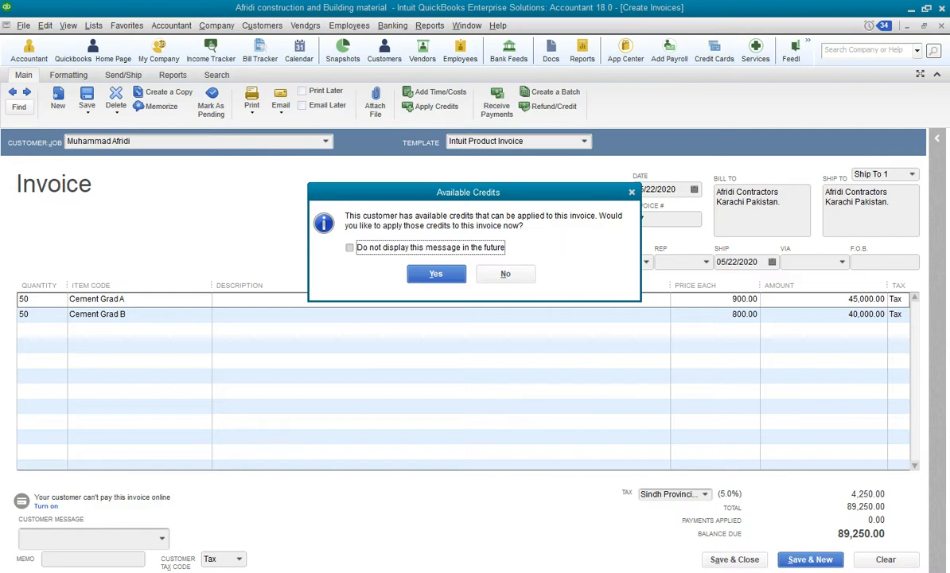
{"action": "key", "text": "Return"}
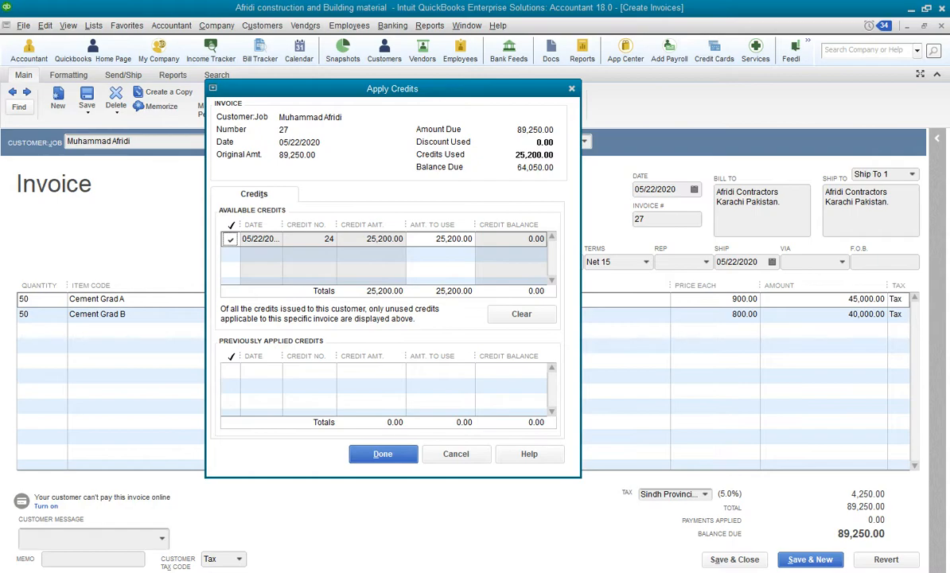
Toggle credit no. 24 off and back on in the credits dialog, then leave the dialog and the invoice
{"action": "key", "text": "space"}
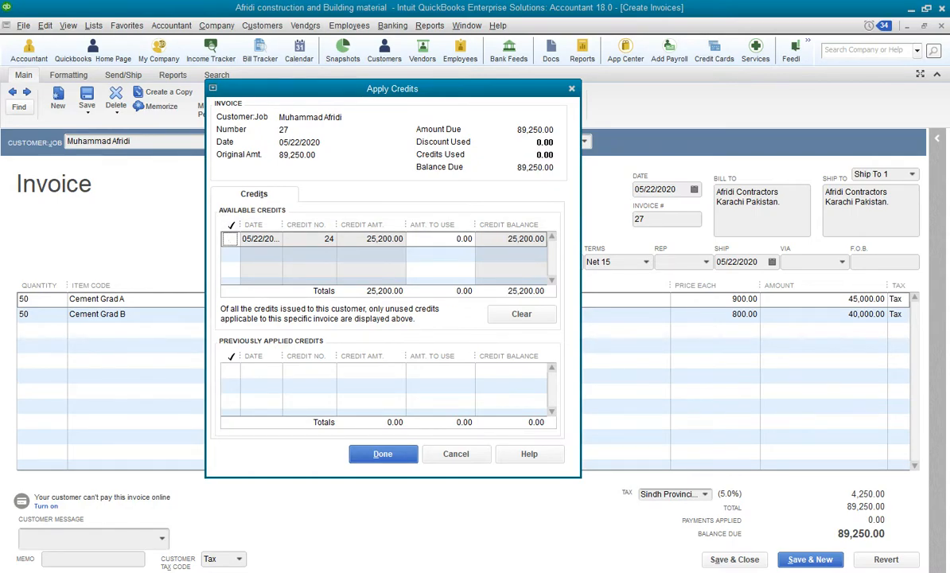
{"action": "key", "text": "space"}
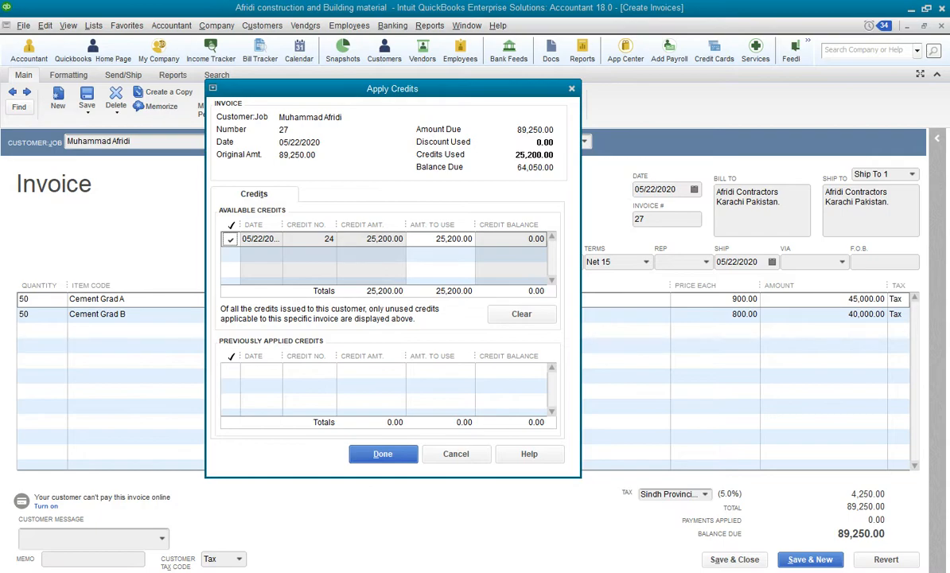
{"action": "key", "text": "Escape"}
{"action": "key", "text": "Escape"}
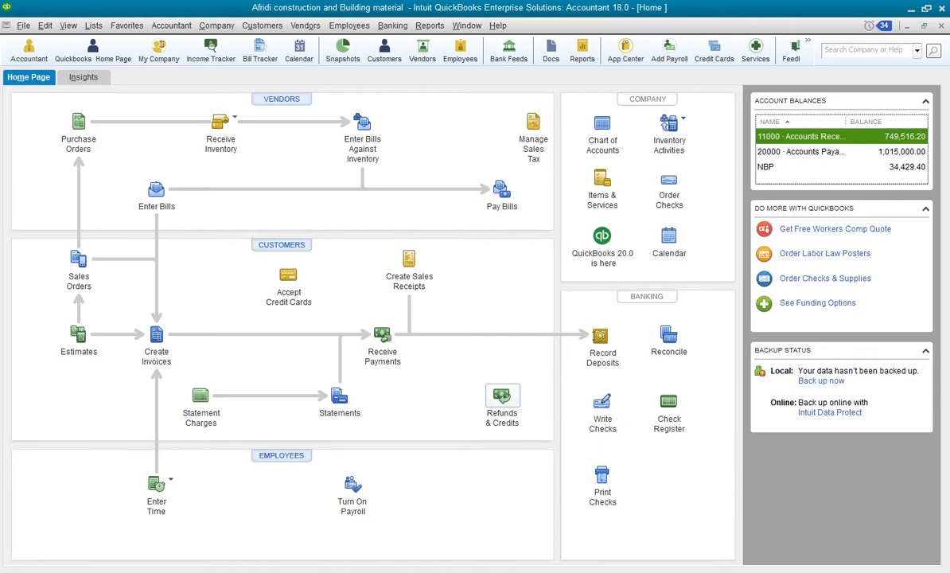
Open the Refunds & Credits form and go back to credit memo no. 24
{"action": "left_click", "coordinate": [502, 404]}
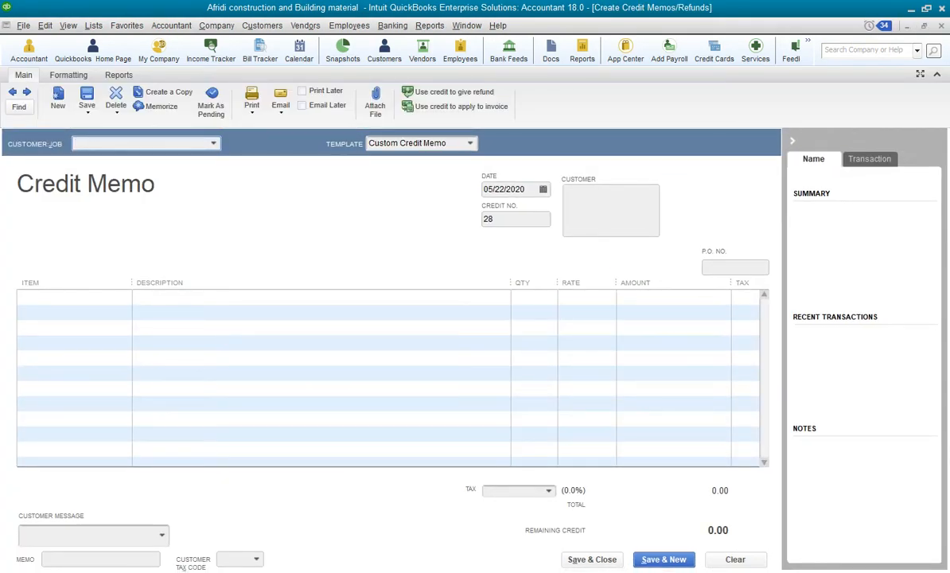
{"action": "left_click", "coordinate": [13, 92]}
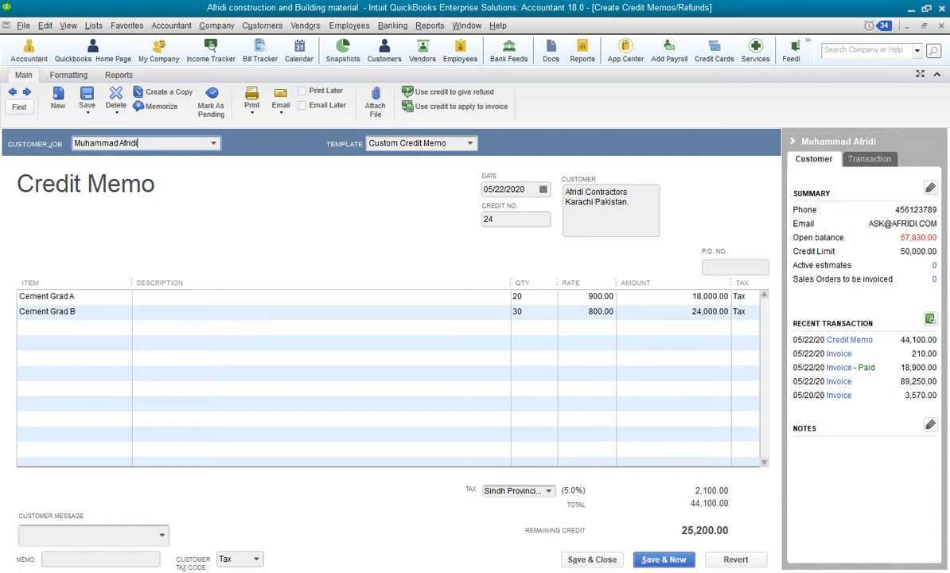
{"action": "left_click", "coordinate": [591, 560]}
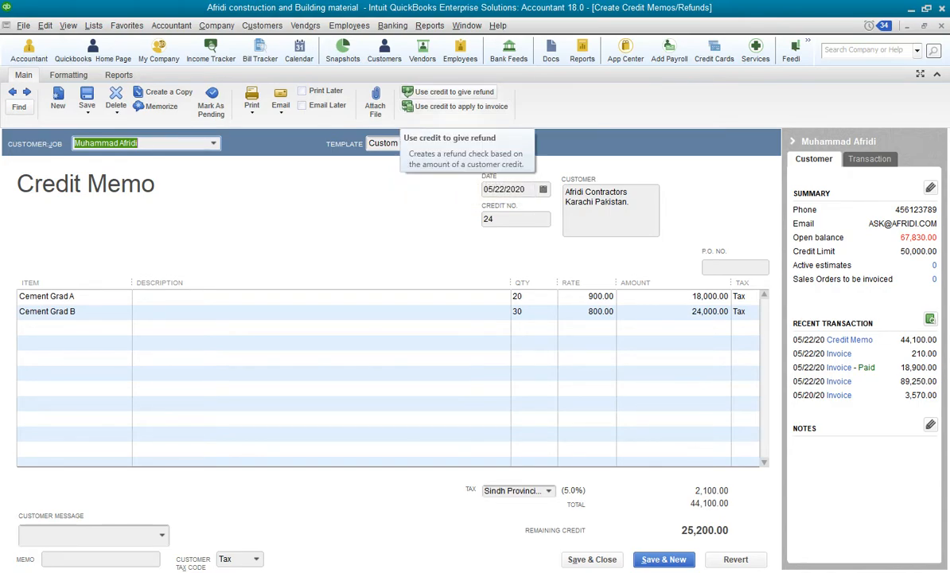
{"action": "left_click", "coordinate": [448, 92]}
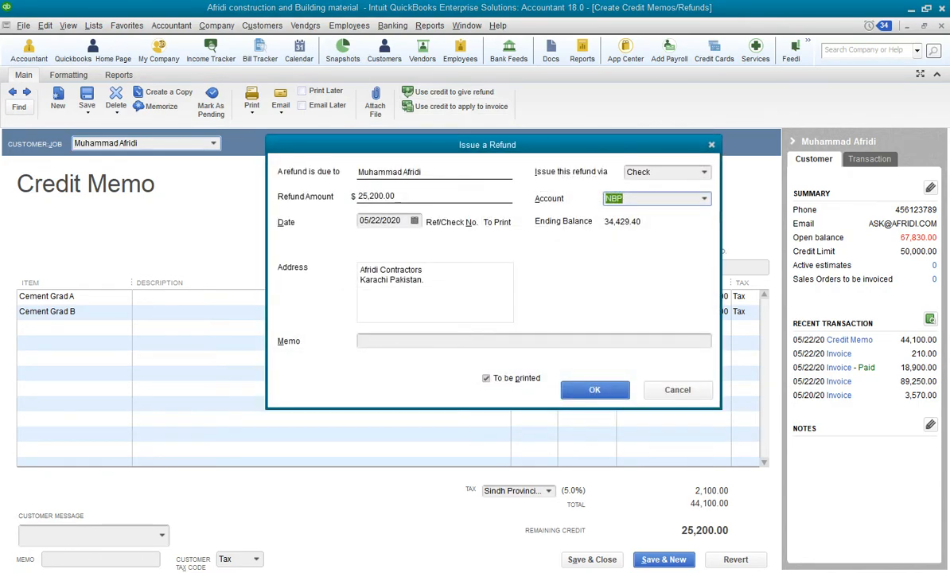
{"action": "left_click_drag", "start_coordinate": [486, 144], "coordinate": [334, 158]}
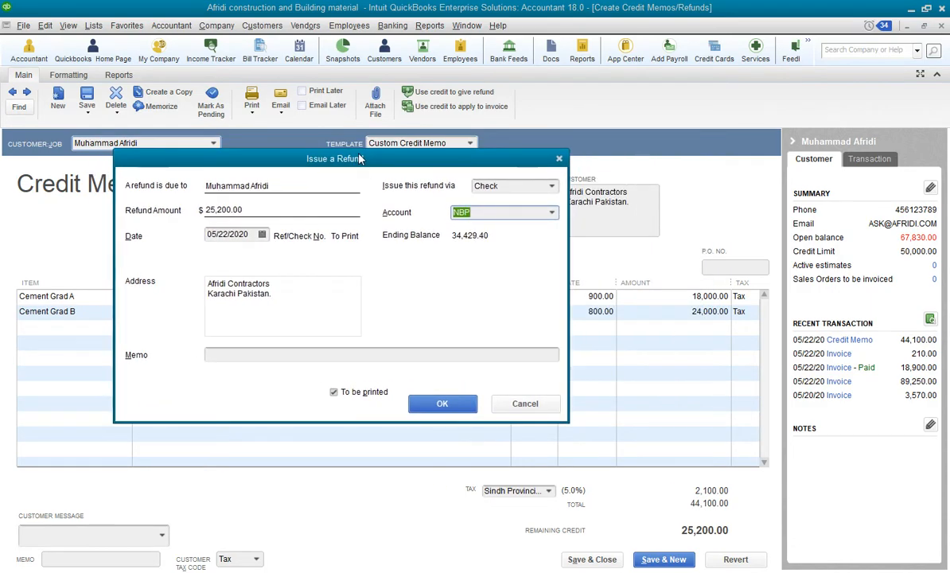
{"action": "left_click", "coordinate": [525, 405]}
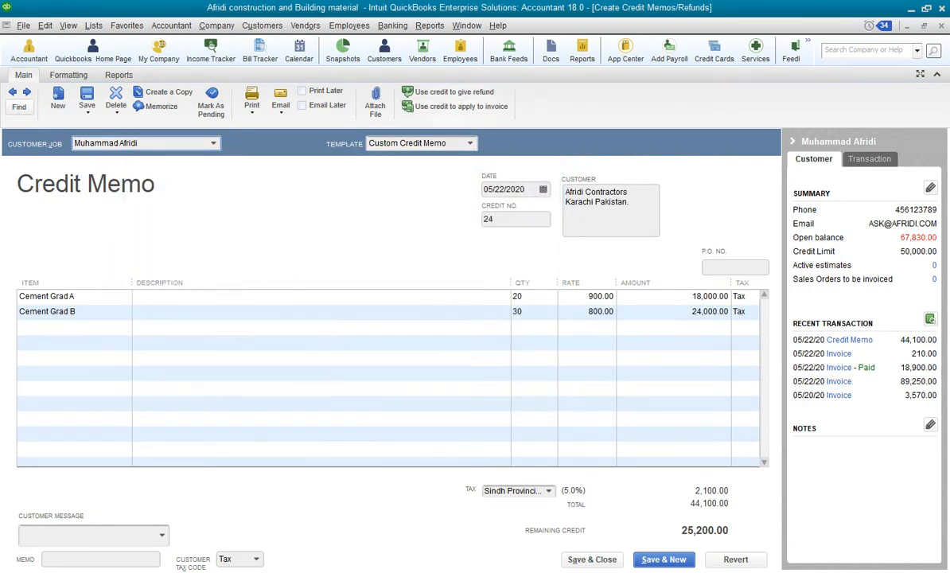
Try applying credit memo 24 only to invoice 27 for the full 25,200.00, then cancel the allocation
{"action": "left_click", "coordinate": [455, 106]}
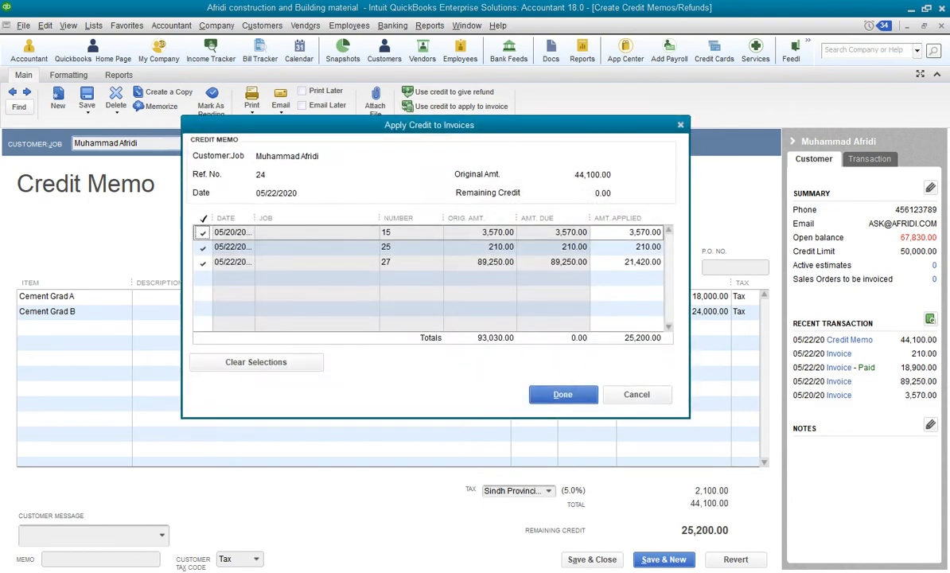
{"action": "left_click_drag", "start_coordinate": [468, 129], "coordinate": [373, 144]}
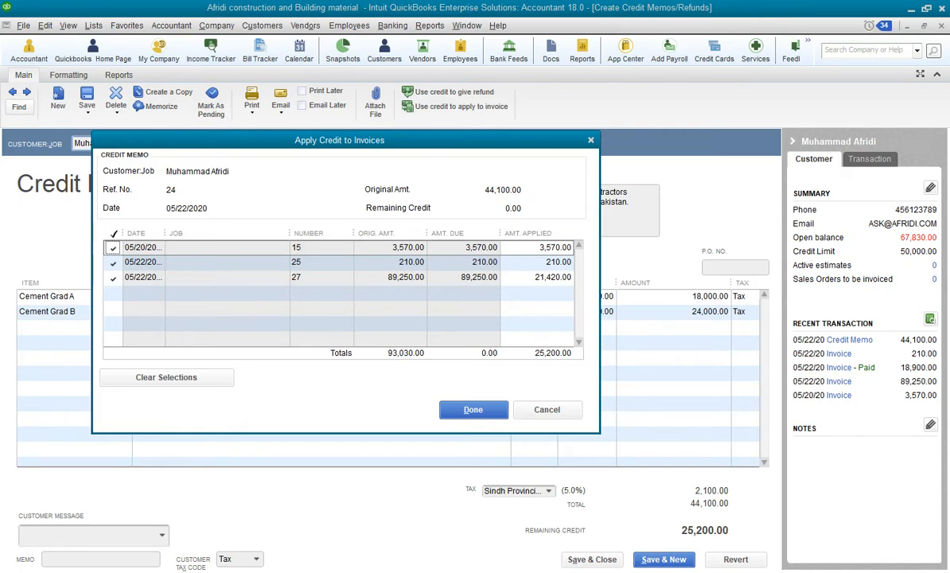
{"action": "left_click_drag", "start_coordinate": [373, 142], "coordinate": [498, 139]}
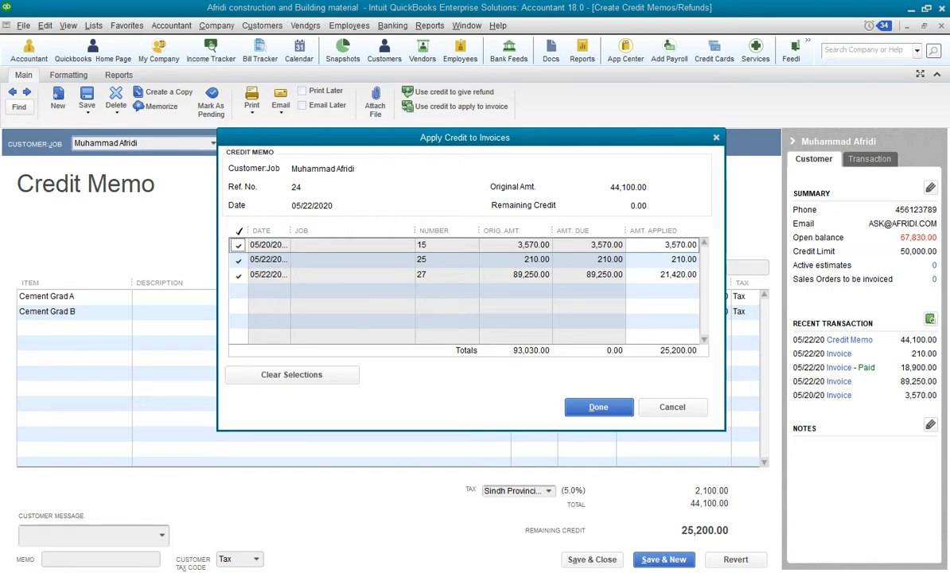
{"action": "left_click", "coordinate": [238, 245]}
{"action": "left_click", "coordinate": [238, 260]}
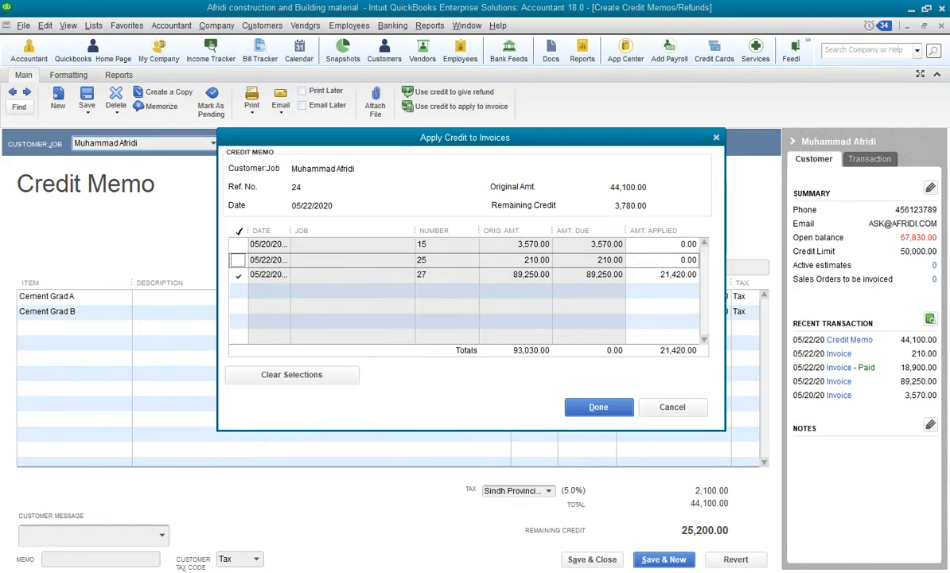
{"action": "left_click", "coordinate": [238, 274]}
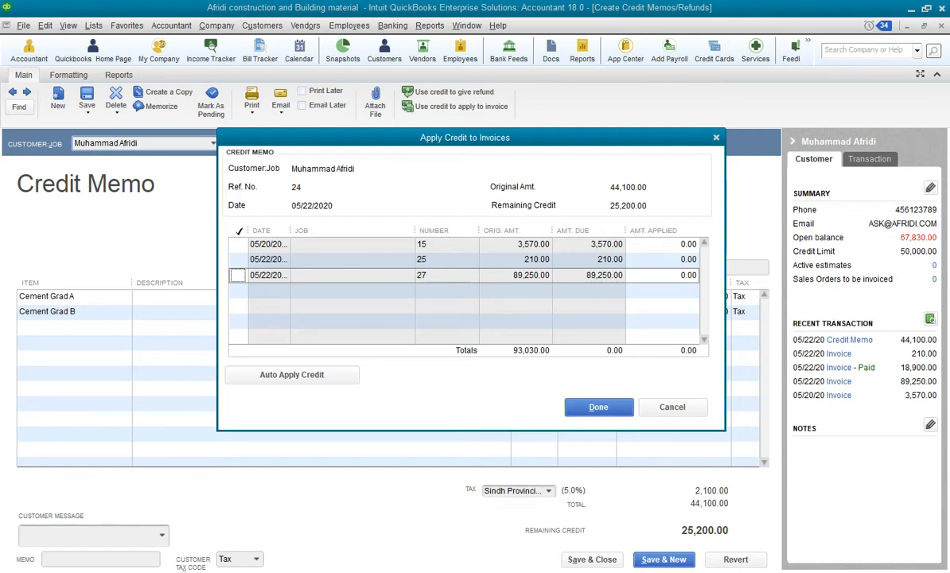
{"action": "left_click", "coordinate": [238, 276]}
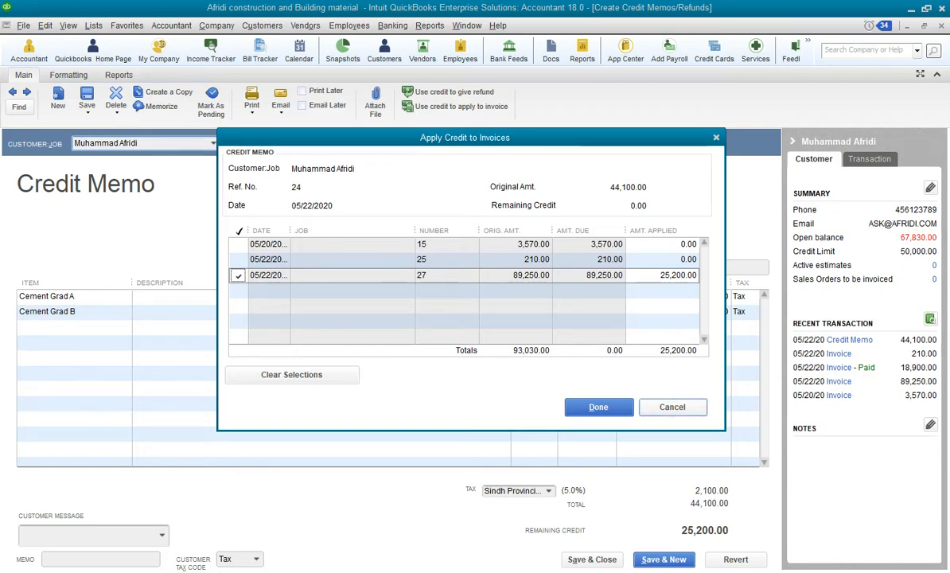
{"action": "left_click", "coordinate": [673, 407]}
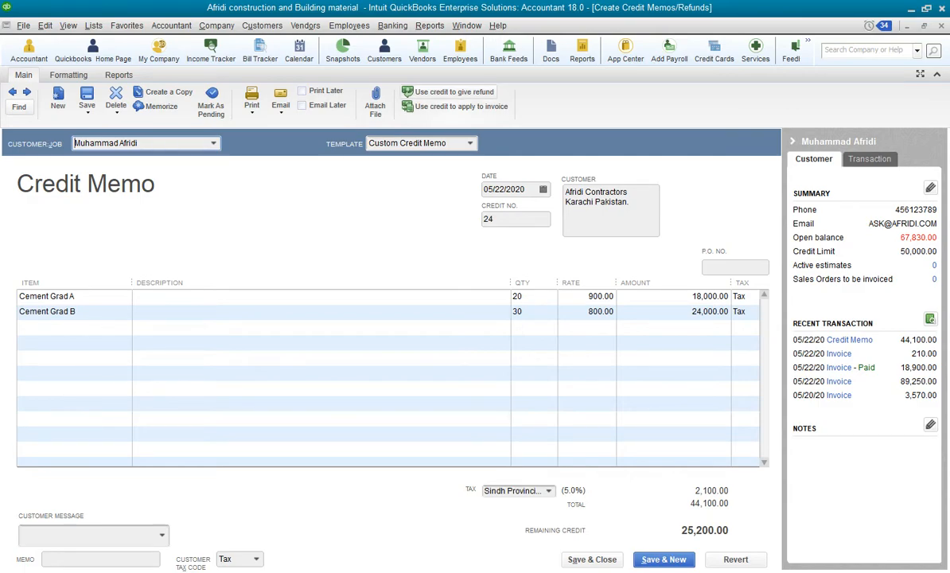
Refund the remaining credit of credit memo 24 by check from the NBP account and close the memo
{"action": "left_click", "coordinate": [450, 91]}
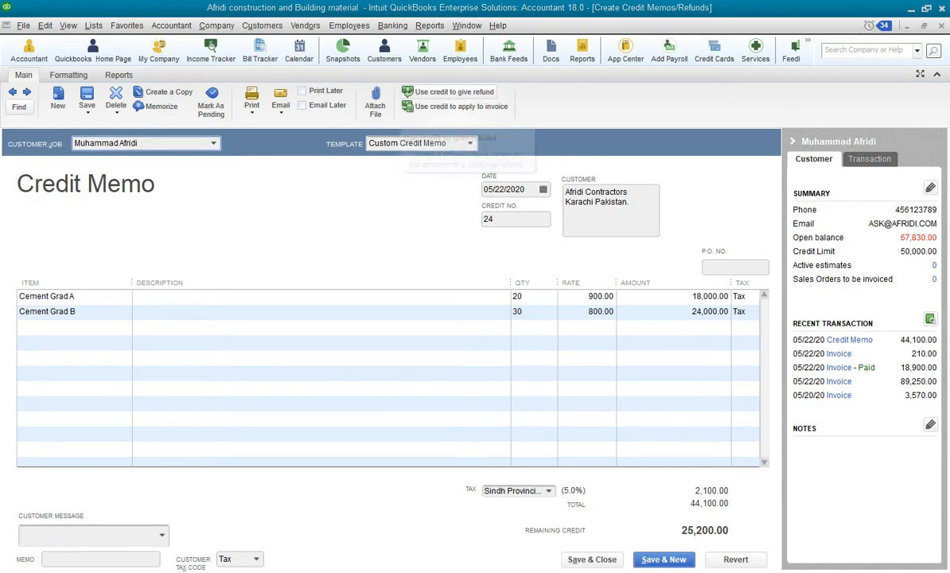
{"action": "left_click_drag", "start_coordinate": [345, 153], "coordinate": [487, 160]}
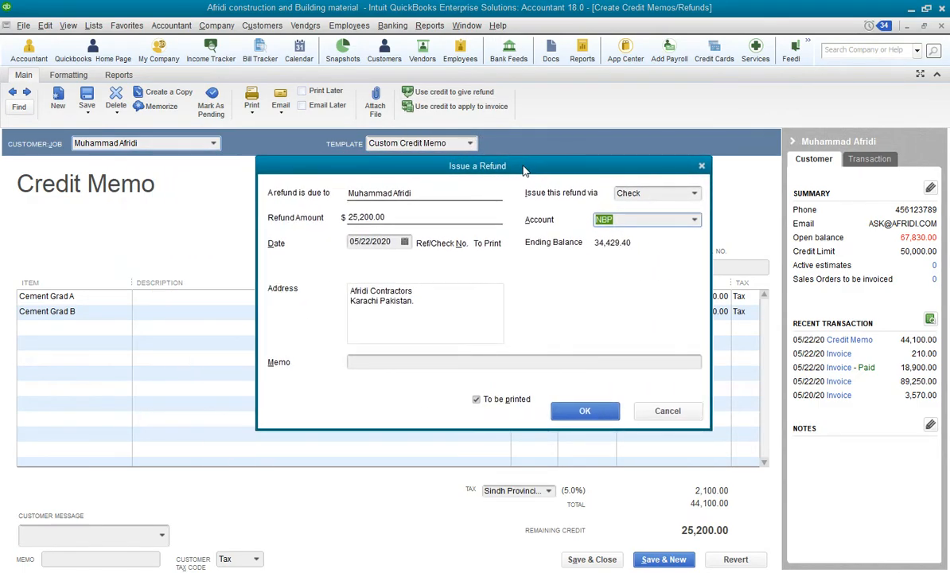
{"action": "left_click", "coordinate": [695, 193]}
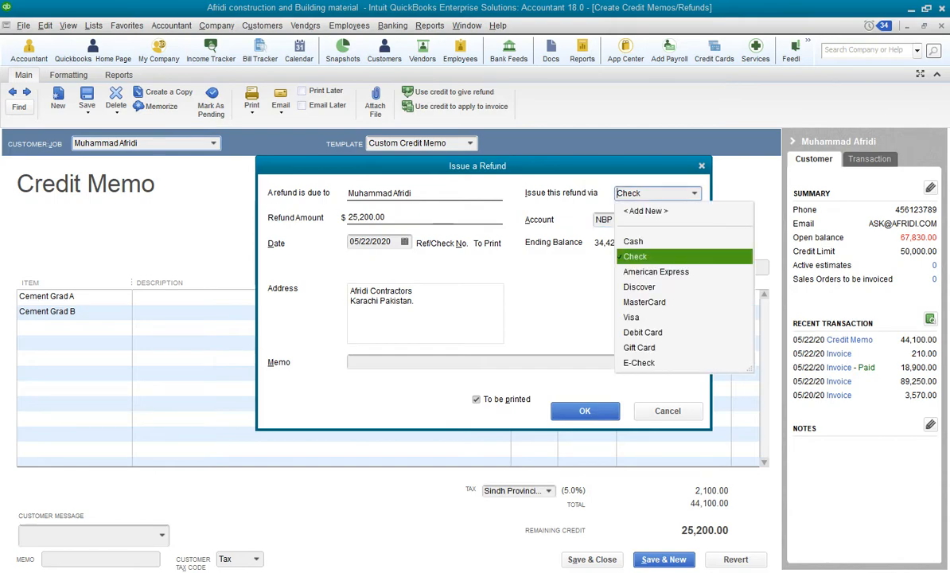
{"action": "left_click", "coordinate": [637, 240]}
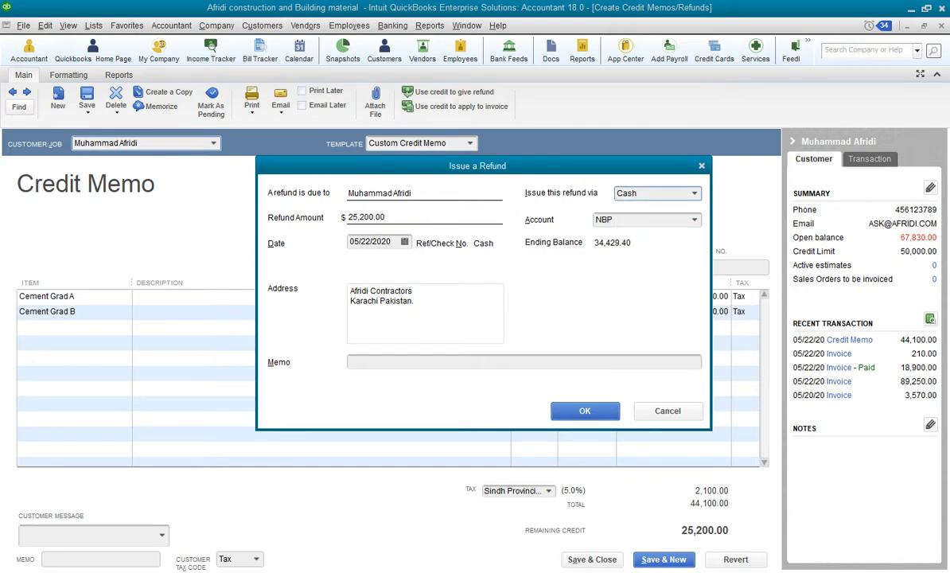
{"action": "left_click", "coordinate": [694, 193]}
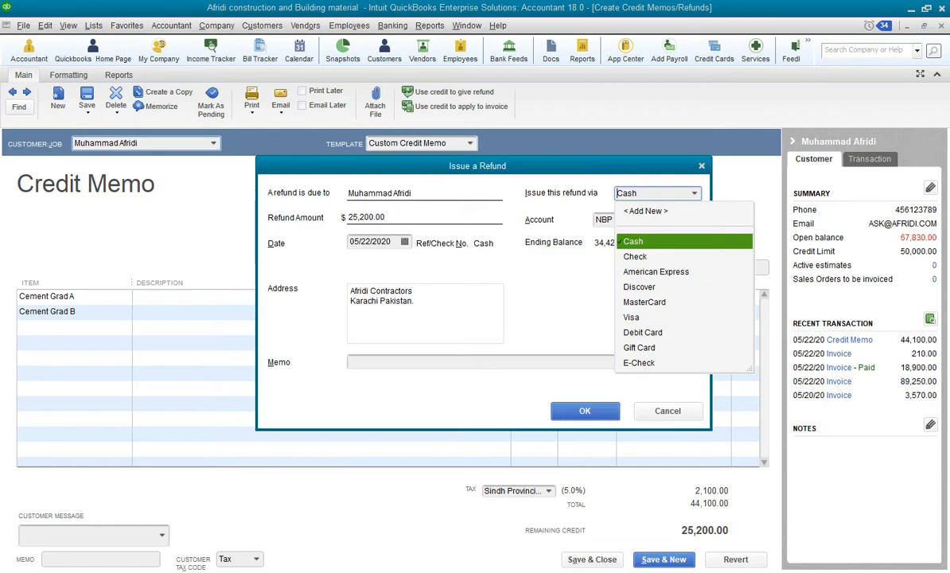
{"action": "left_click", "coordinate": [635, 256]}
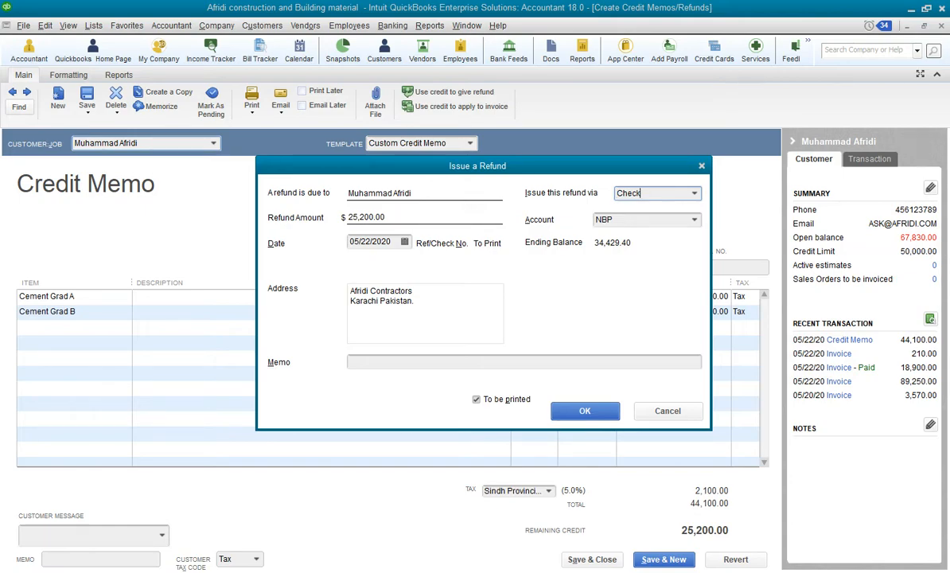
{"action": "left_click", "coordinate": [694, 193]}
{"action": "left_click", "coordinate": [634, 241]}
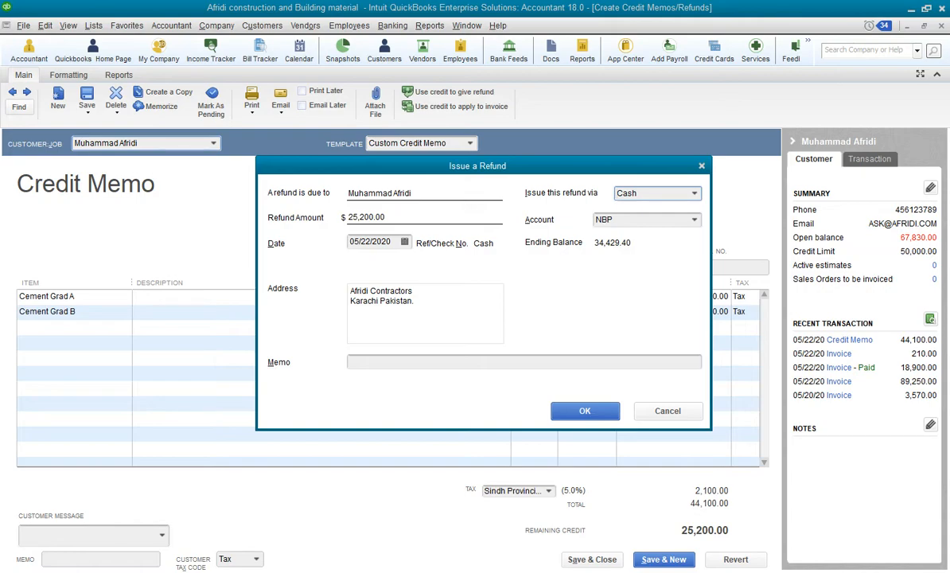
{"action": "left_click", "coordinate": [695, 193]}
{"action": "left_click", "coordinate": [635, 257]}
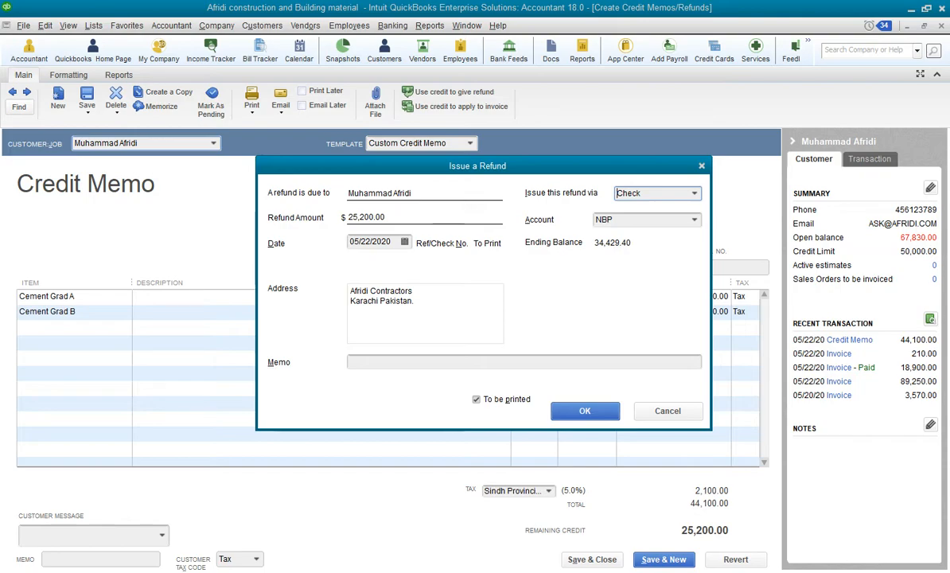
{"action": "left_click", "coordinate": [446, 362]}
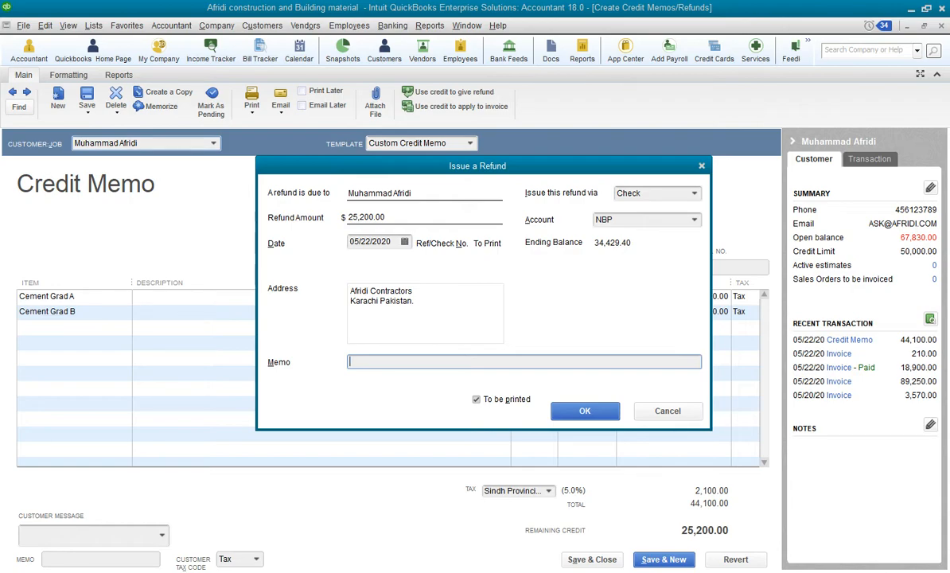
{"action": "left_click", "coordinate": [695, 220]}
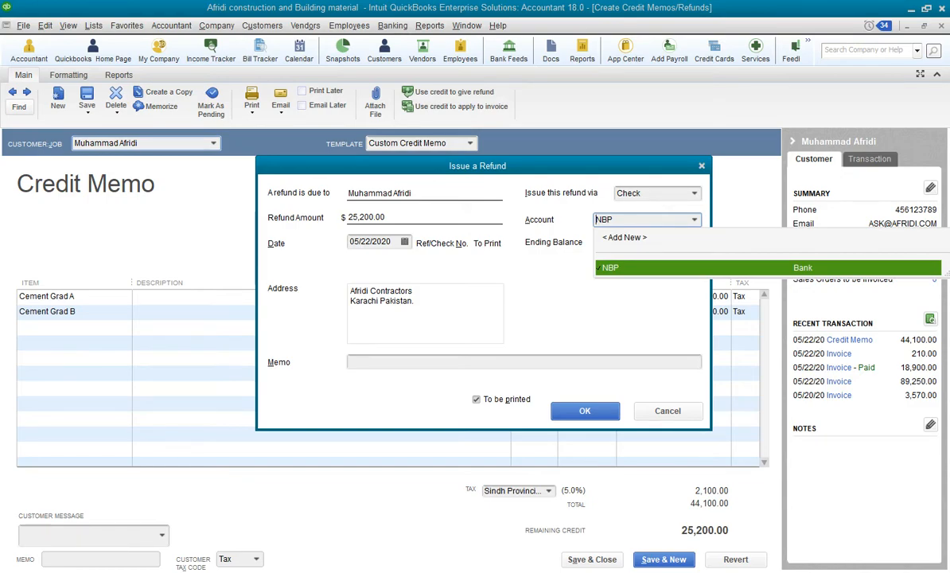
{"action": "left_click", "coordinate": [629, 268]}
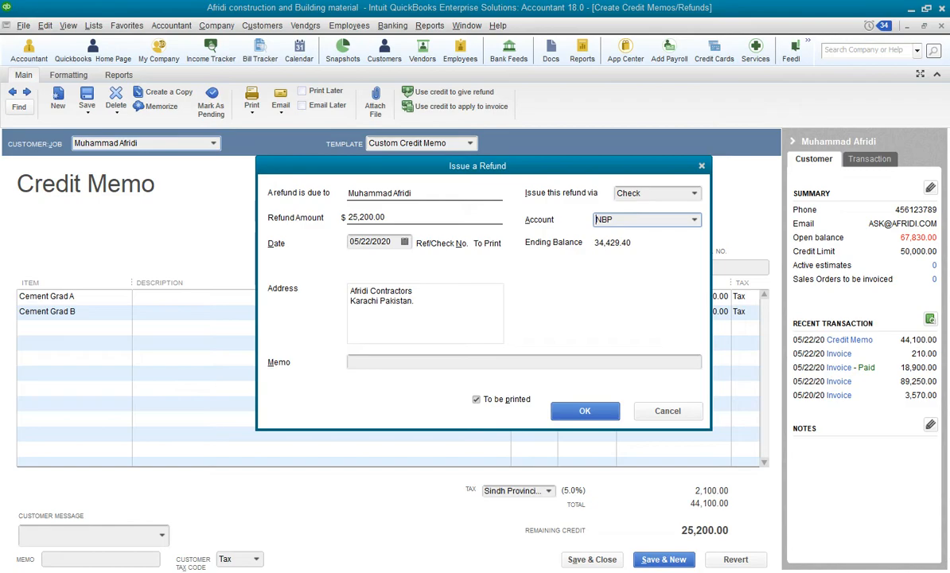
{"action": "key", "text": "Return"}
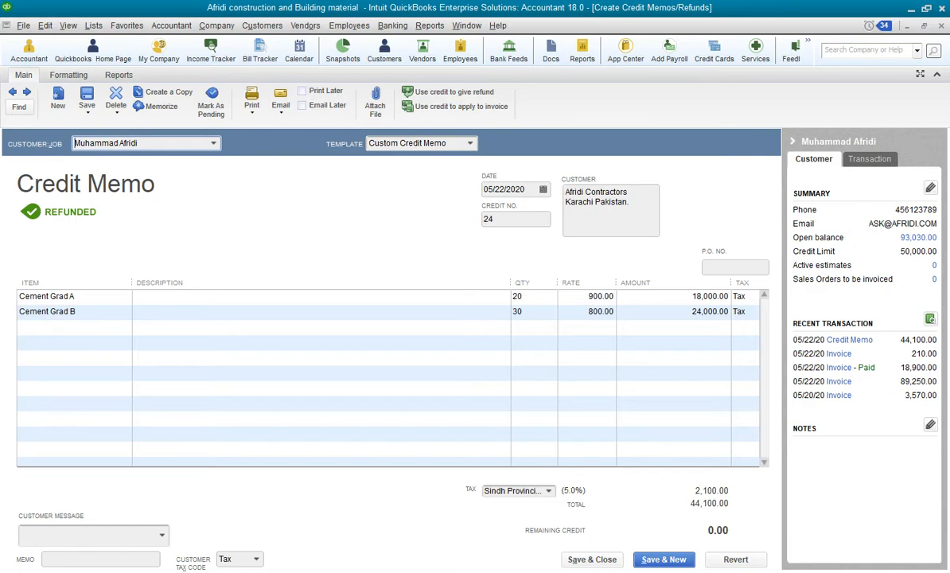
{"action": "key", "text": "Escape"}
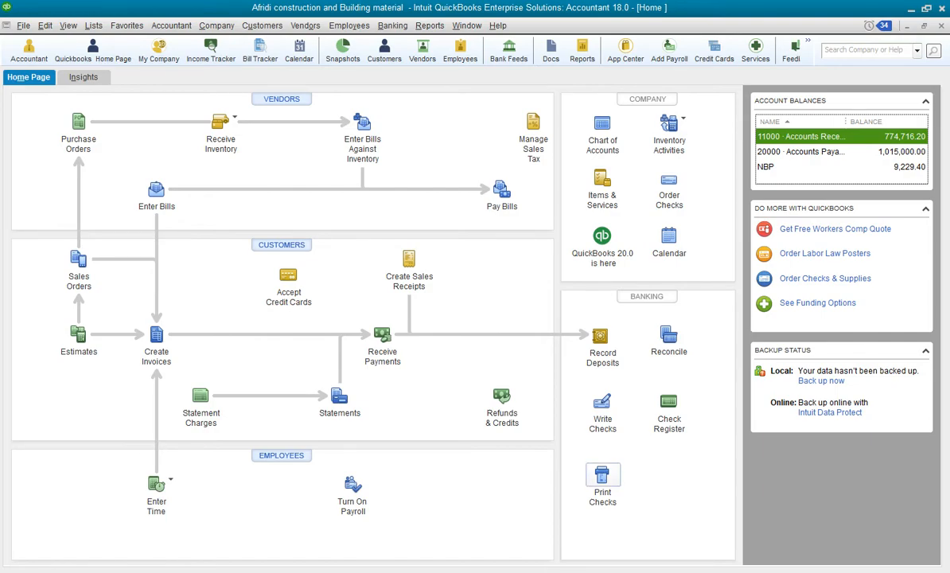
Open Print Checks and select only the 25,200.00 refund check from NBP for printing
{"action": "left_click", "coordinate": [603, 477]}
{"action": "left_click_drag", "start_coordinate": [405, 146], "coordinate": [326, 186]}
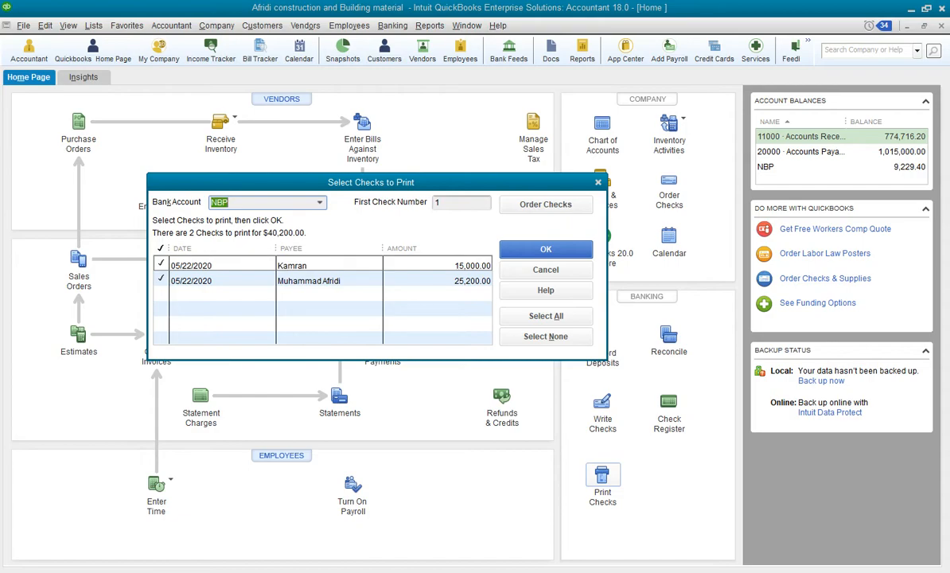
{"action": "left_click", "coordinate": [161, 264]}
{"action": "left_click", "coordinate": [161, 279]}
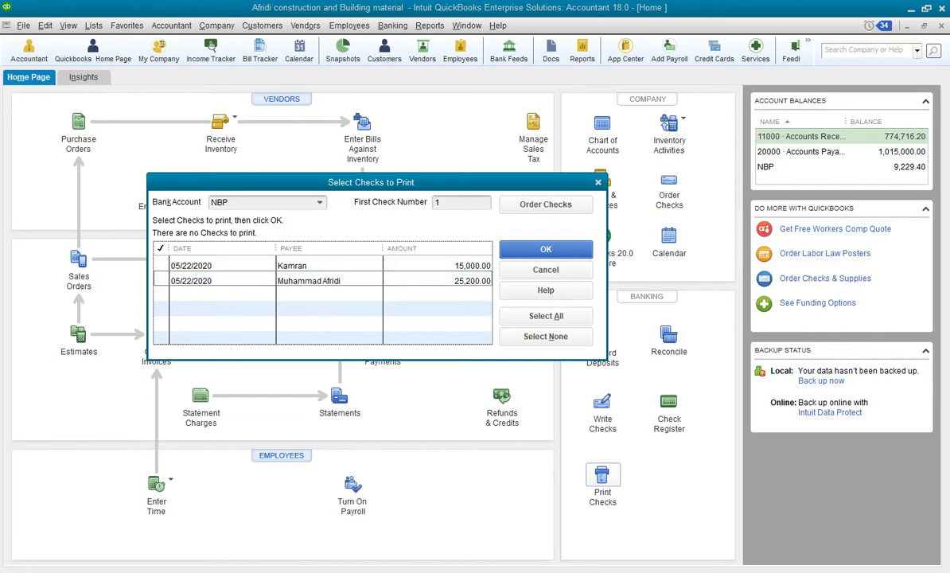
{"action": "left_click", "coordinate": [160, 264]}
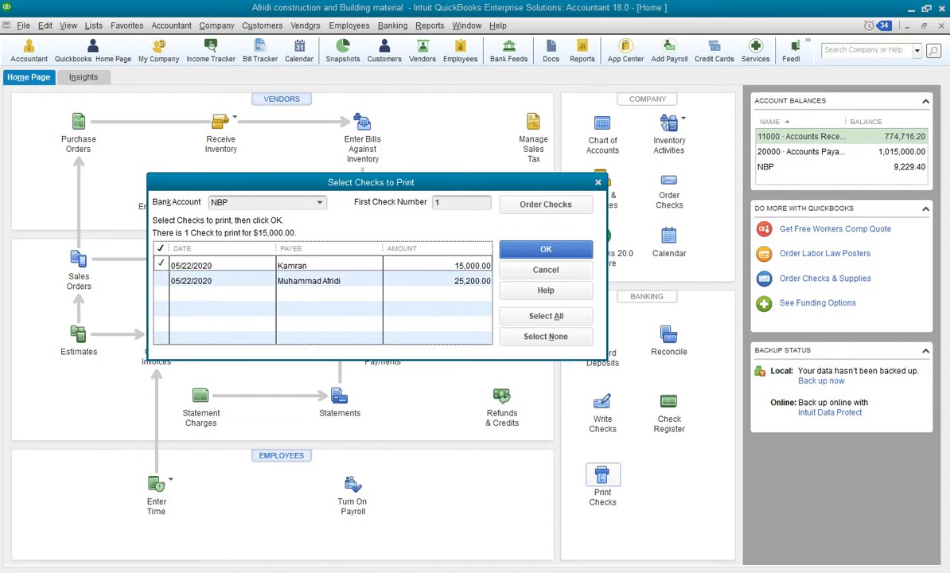
{"action": "left_click", "coordinate": [161, 264]}
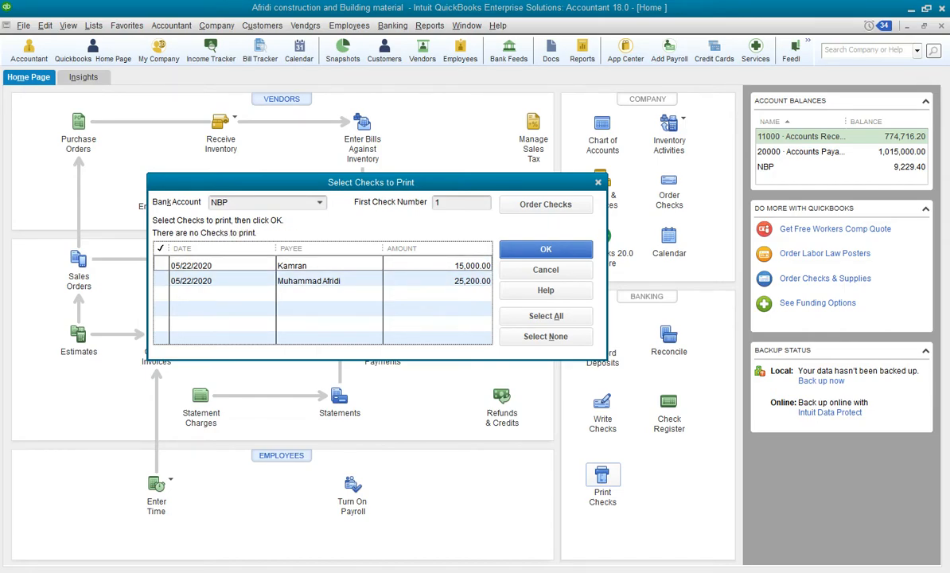
{"action": "left_click", "coordinate": [161, 279]}
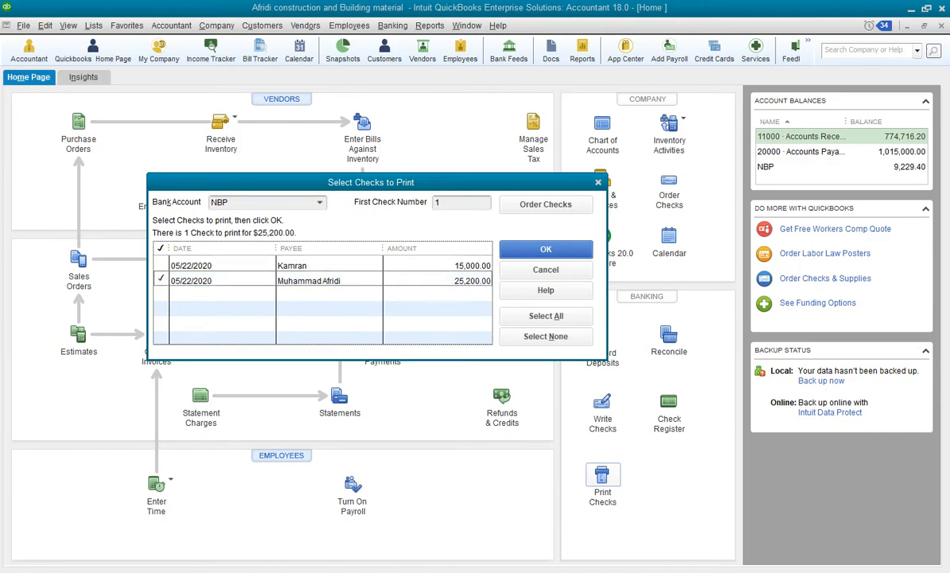
{"action": "key", "text": "Return"}
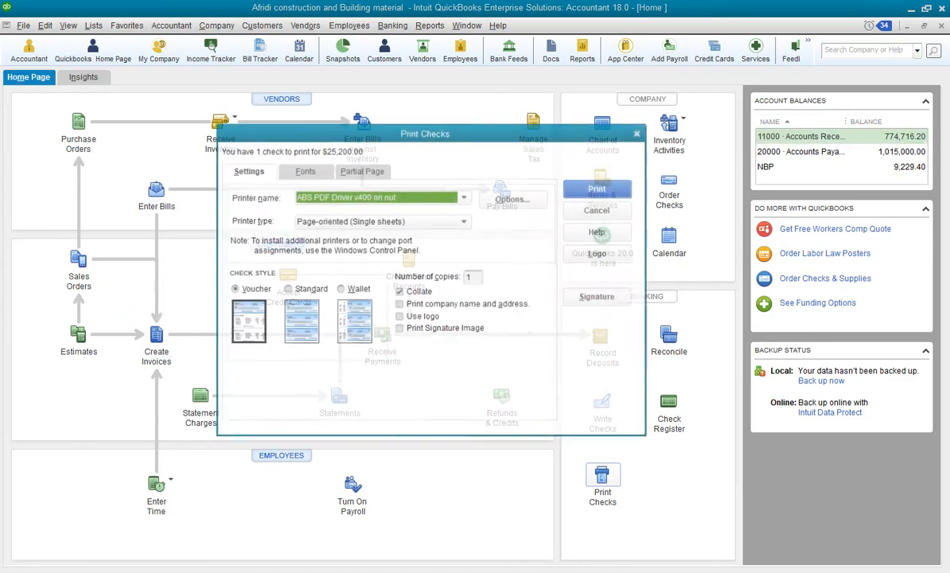
Try to print the refund check in Voucher style with 1 copy and dismiss the printer messages
{"action": "left_click_drag", "start_coordinate": [425, 132], "coordinate": [397, 132]}
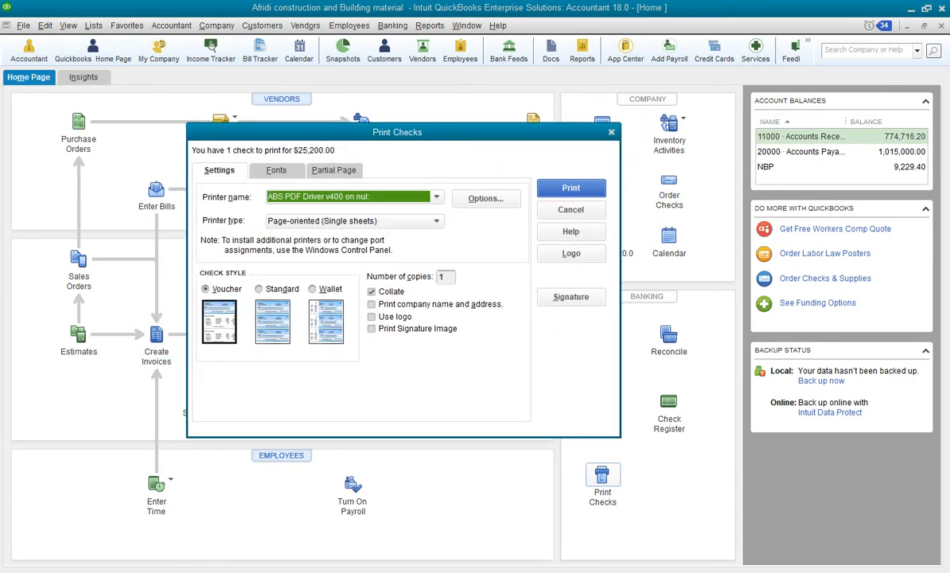
{"action": "left_click", "coordinate": [259, 288]}
{"action": "left_click", "coordinate": [312, 289]}
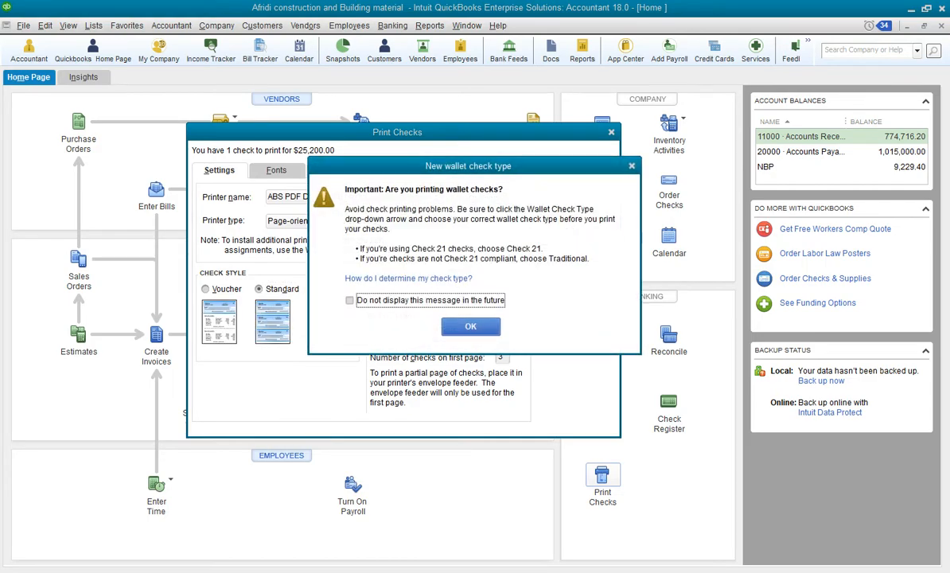
{"action": "left_click", "coordinate": [471, 325]}
{"action": "left_click", "coordinate": [206, 289]}
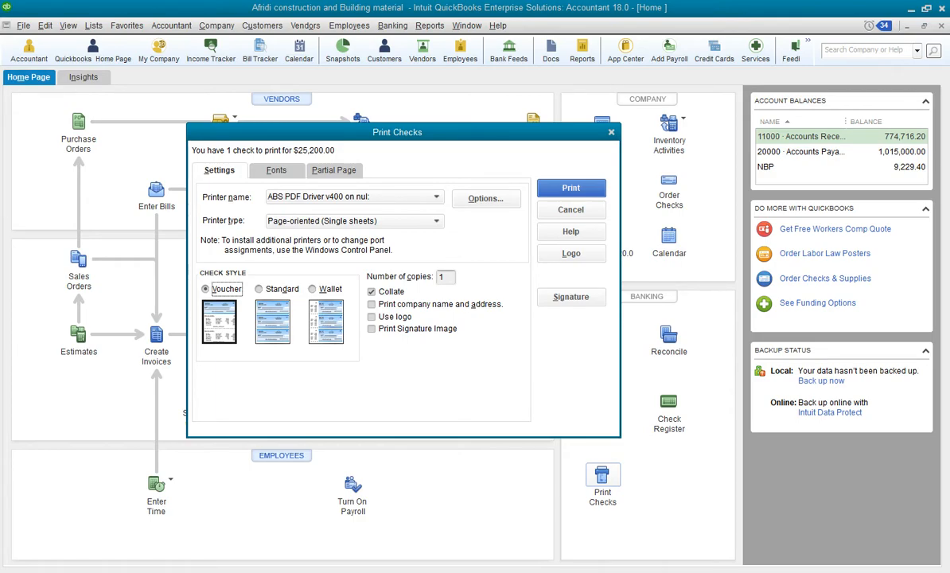
{"action": "key", "text": "Tab"}
{"action": "type", "text": "1"}
{"action": "key", "text": "Return"}
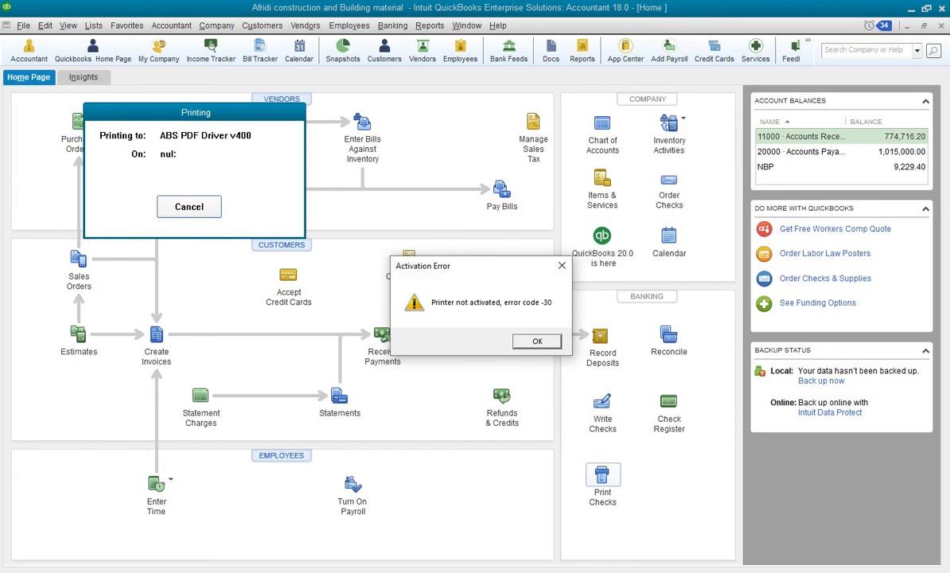
{"action": "key", "text": "Return"}
{"action": "key", "text": "Return"}
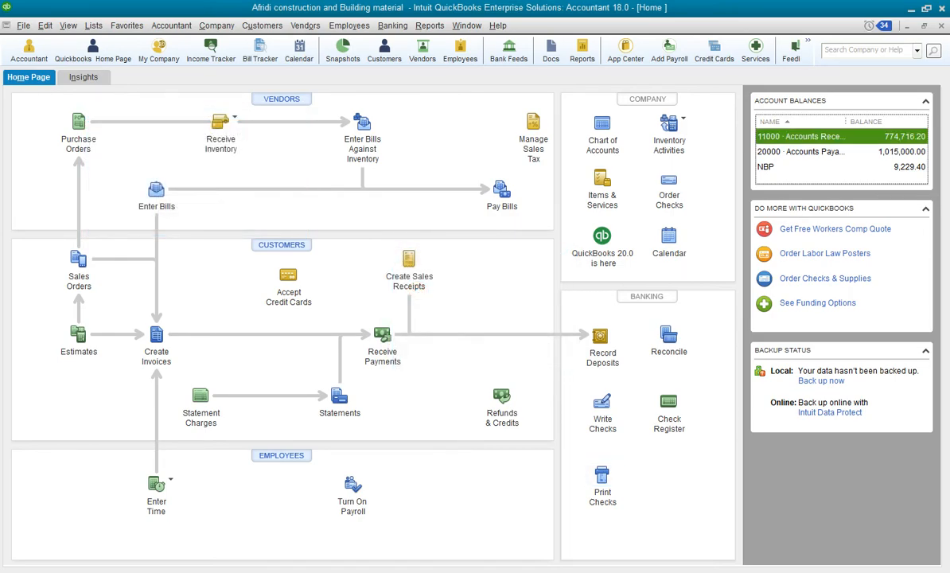